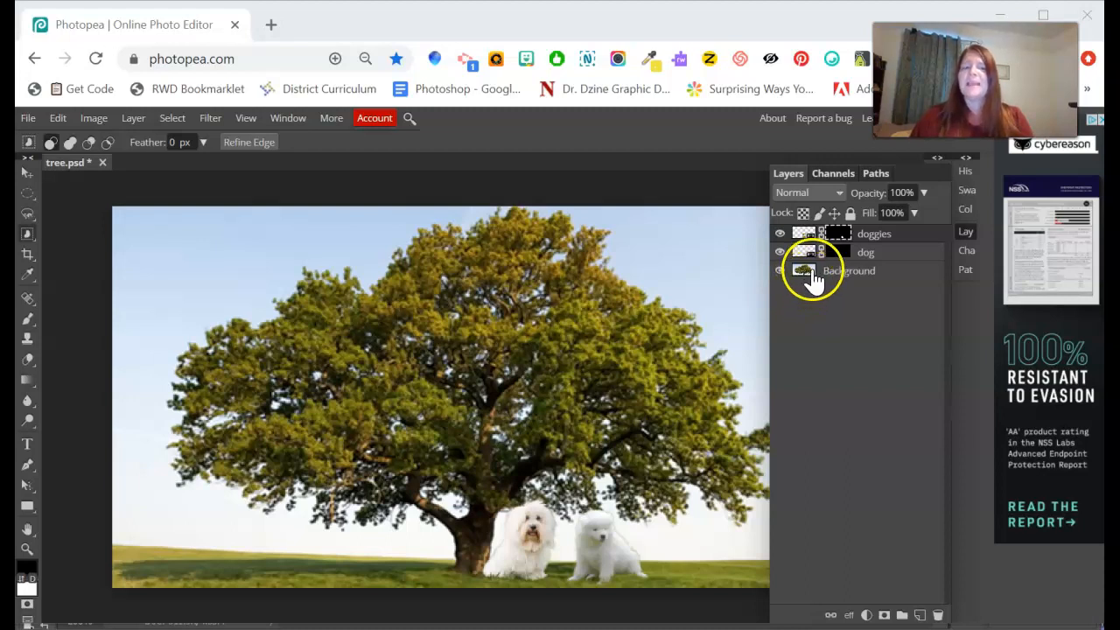
Select the Background layer and bring up its context menu of layer options.
left_click(849, 271)
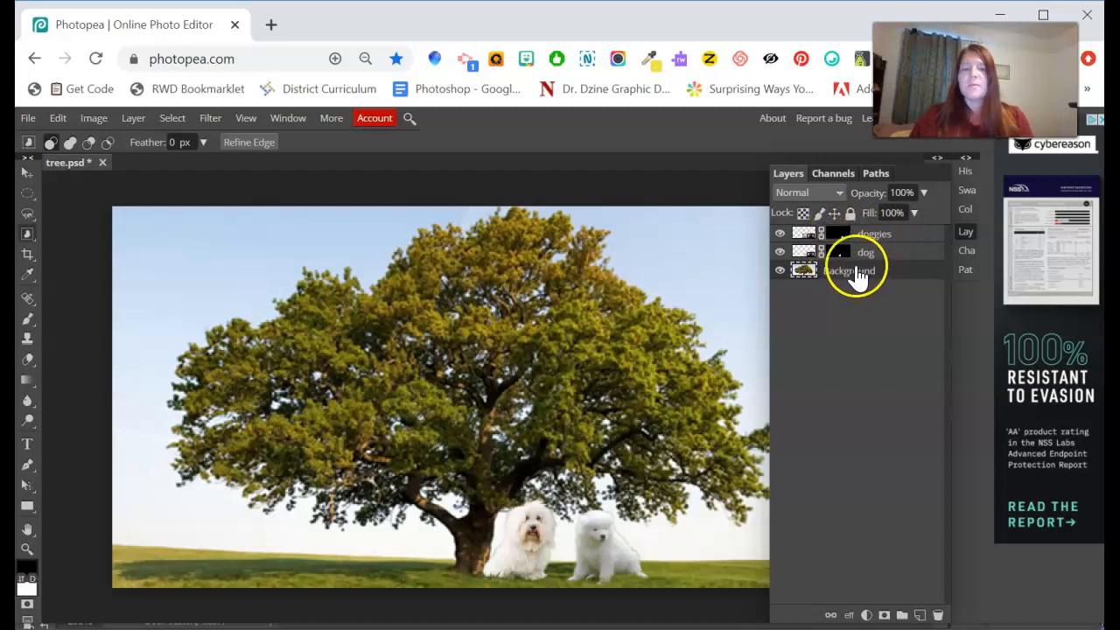
right_click(873, 272)
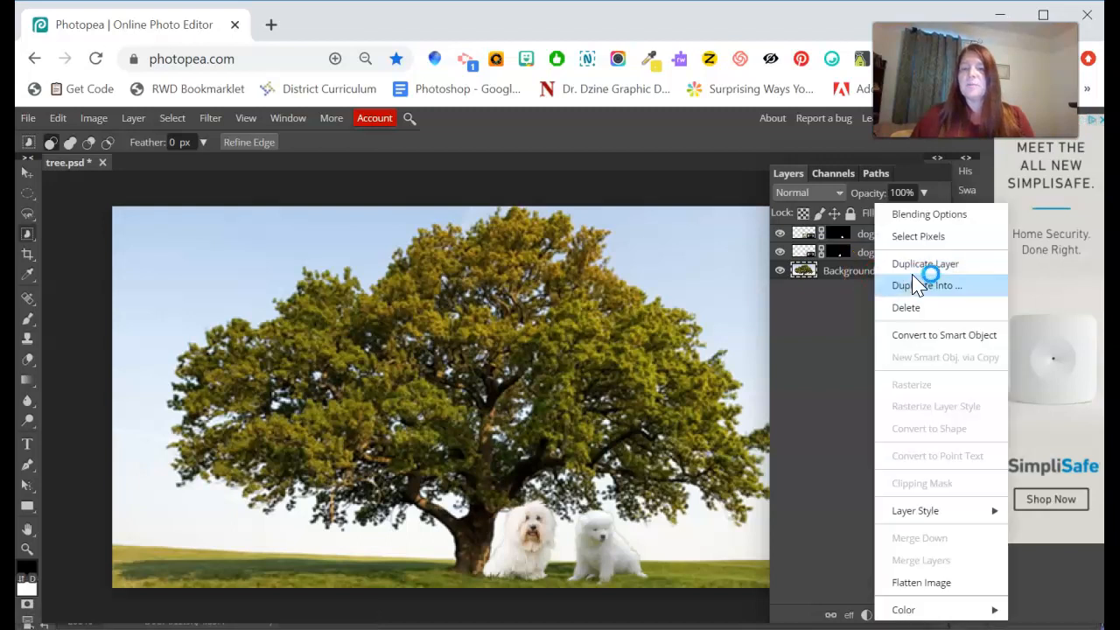
Duplicate Background into Layer 1, then hide the doggies, dog and original Background layers.
left_click(927, 263)
mouse_move(847, 278)
left_mouse_down()
mouse_move(845, 267)
mouse_move(837, 293)
left_mouse_up()
left_click(779, 252)
left_click(780, 233)
left_click(781, 291)
left_click(860, 299)
left_click_drag(860, 299, 823, 283)
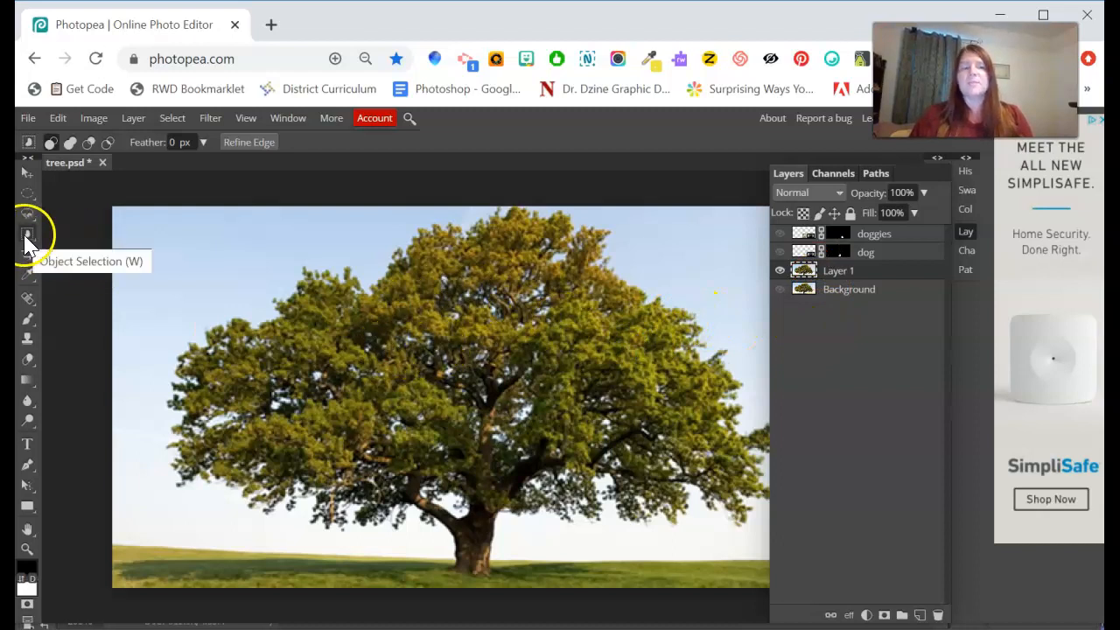
Bring up the Select menu in the menu bar, ready for Color Range.
right_click(524, 330)
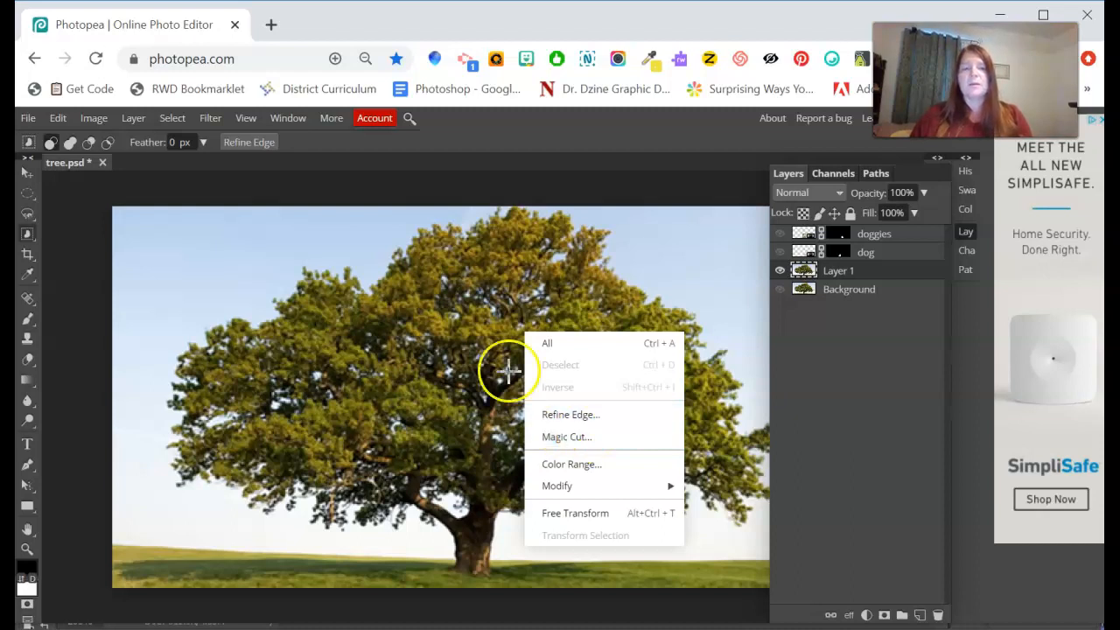
left_click(544, 124)
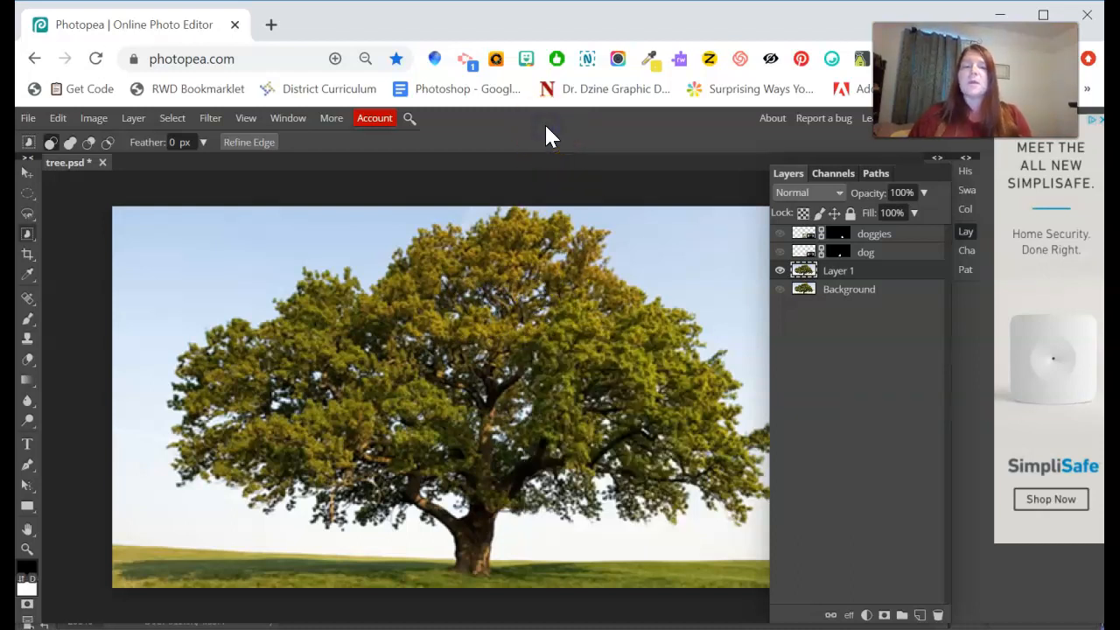
left_click(926, 174)
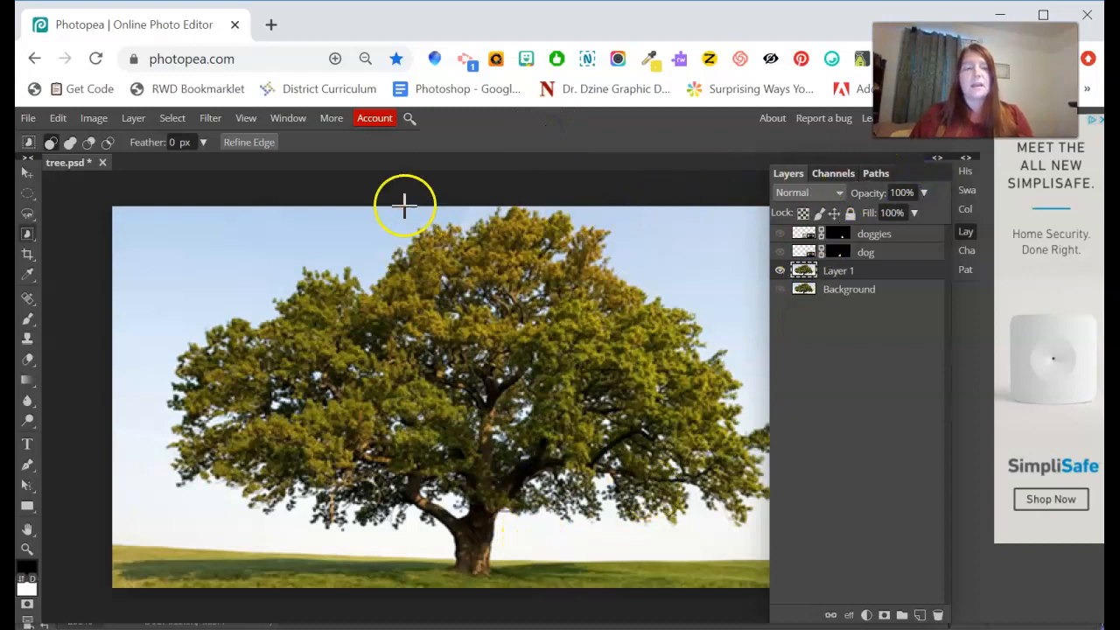
left_click(172, 118)
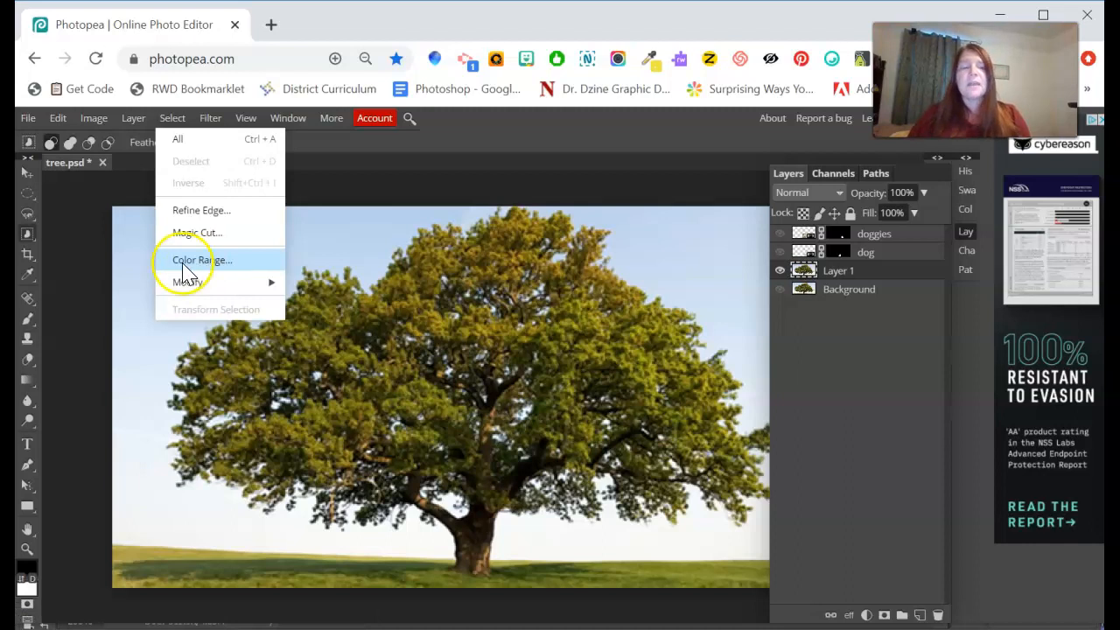
Start Select > Color Range, move the dialog off the tree, and sample the sky near the treetop.
left_click(208, 265)
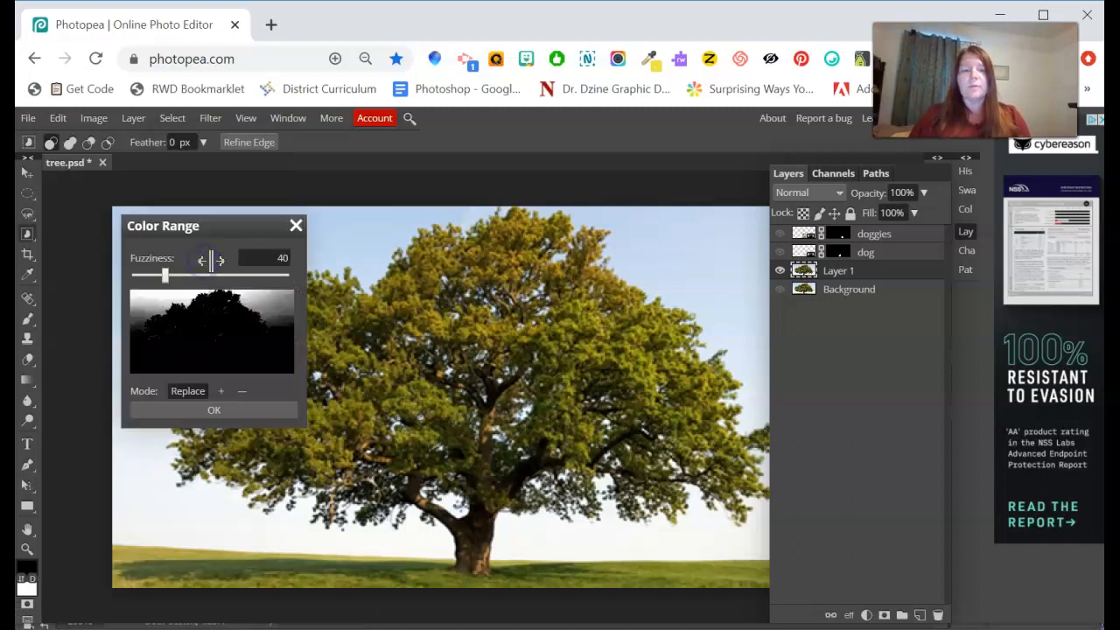
left_click_drag(245, 234, 775, 175)
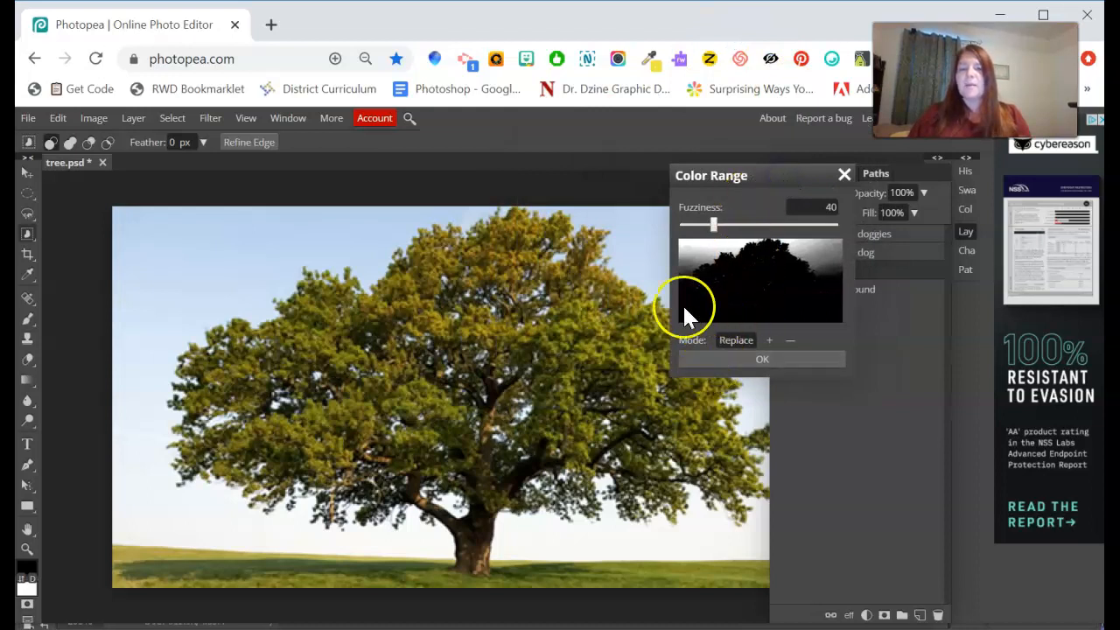
left_click(371, 252)
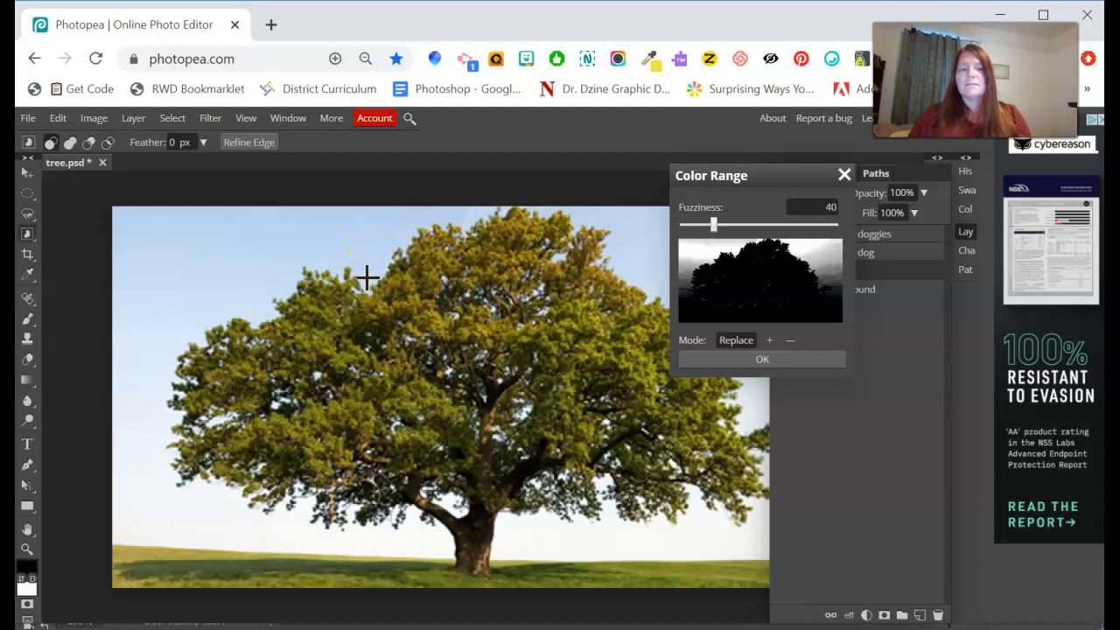
left_click(367, 280)
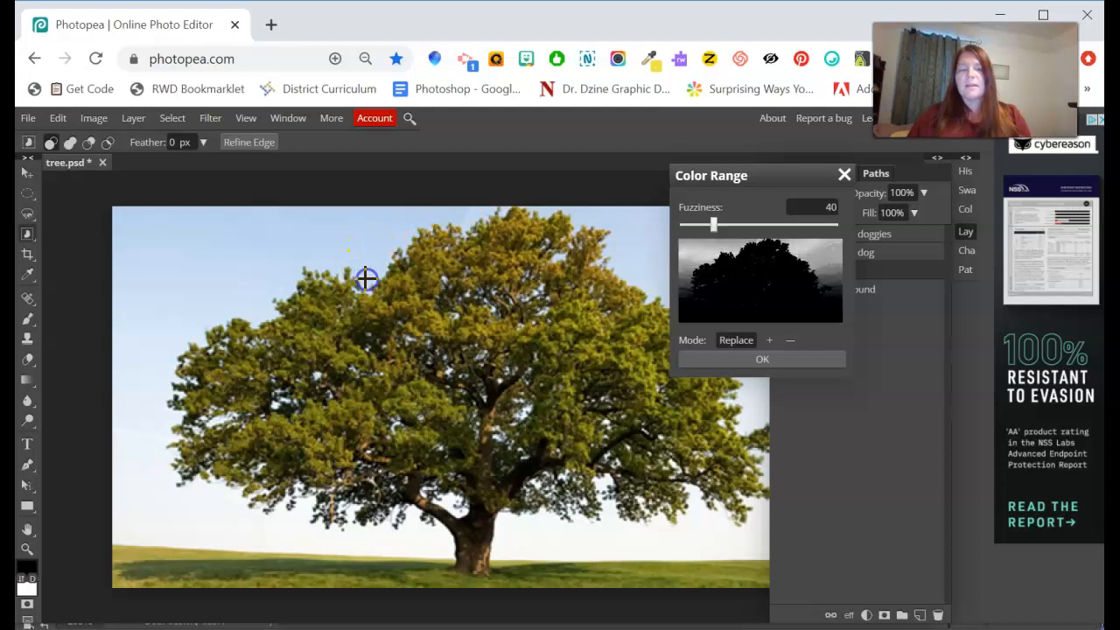
left_click(560, 256)
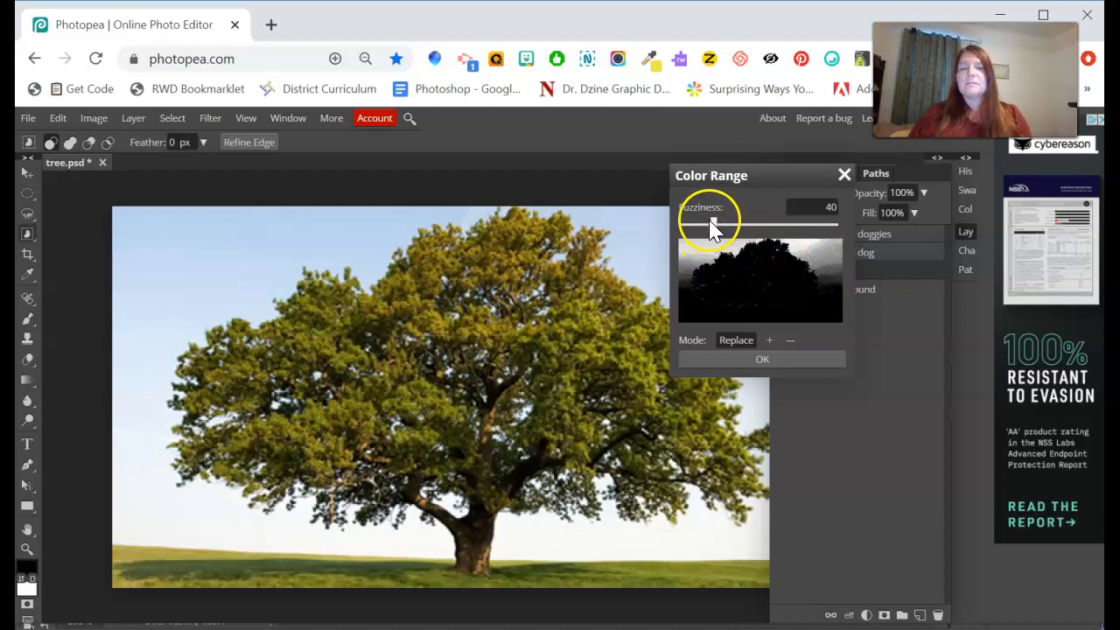
Raise Color Range fuzziness to 142 in Replace mode and apply the sky selection.
left_click_drag(715, 222, 787, 240)
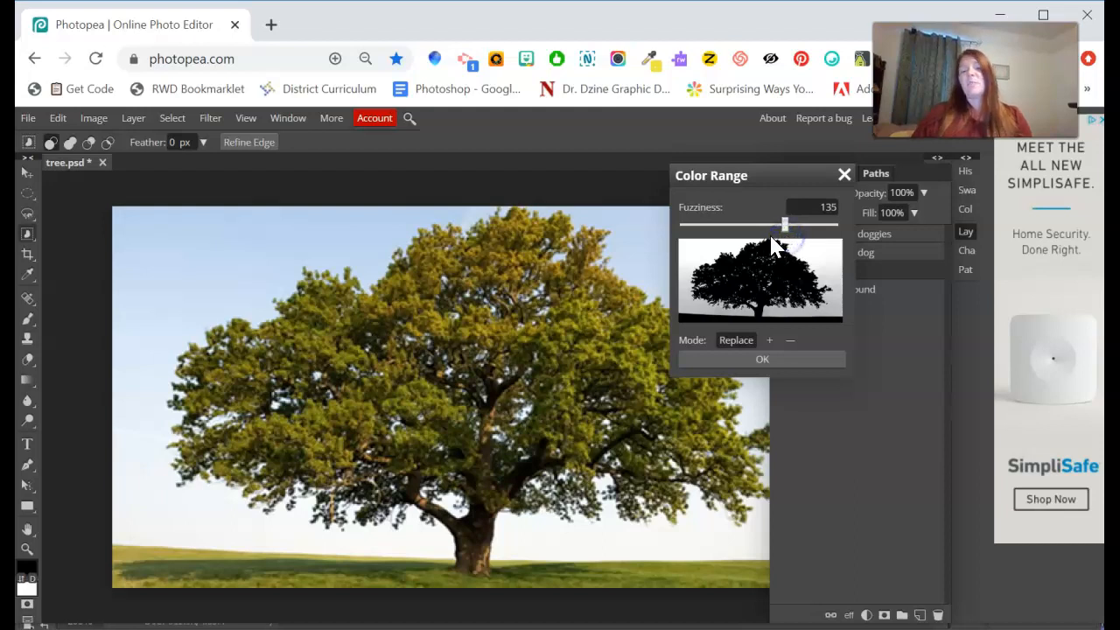
left_click(769, 340)
left_click(739, 339)
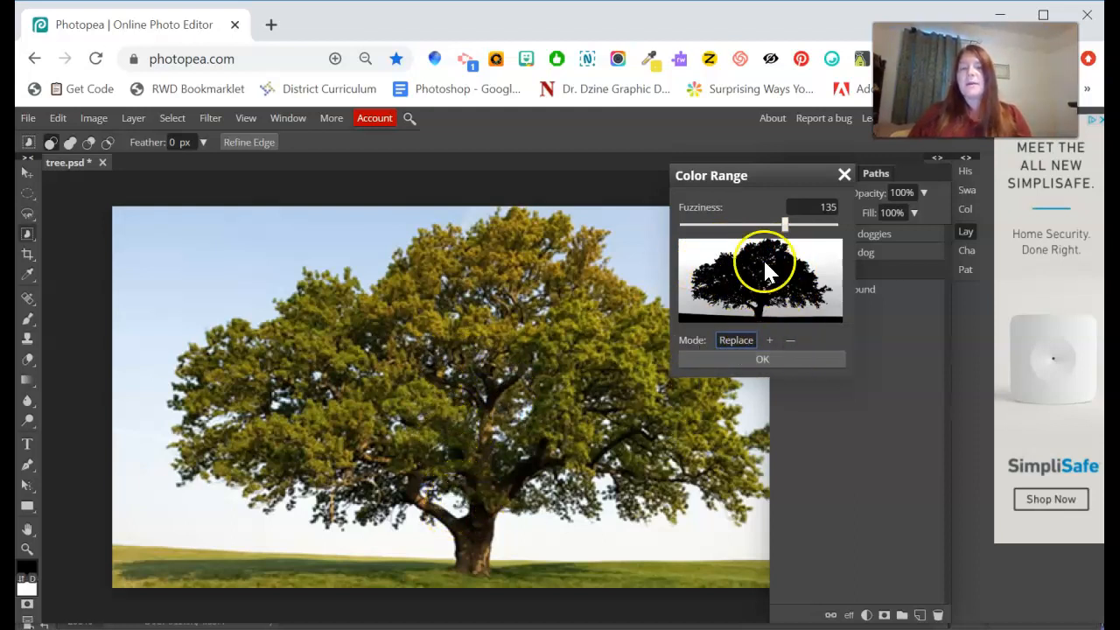
mouse_move(785, 225)
left_mouse_down()
mouse_move(772, 223)
mouse_move(793, 227)
left_mouse_up()
left_click(756, 360)
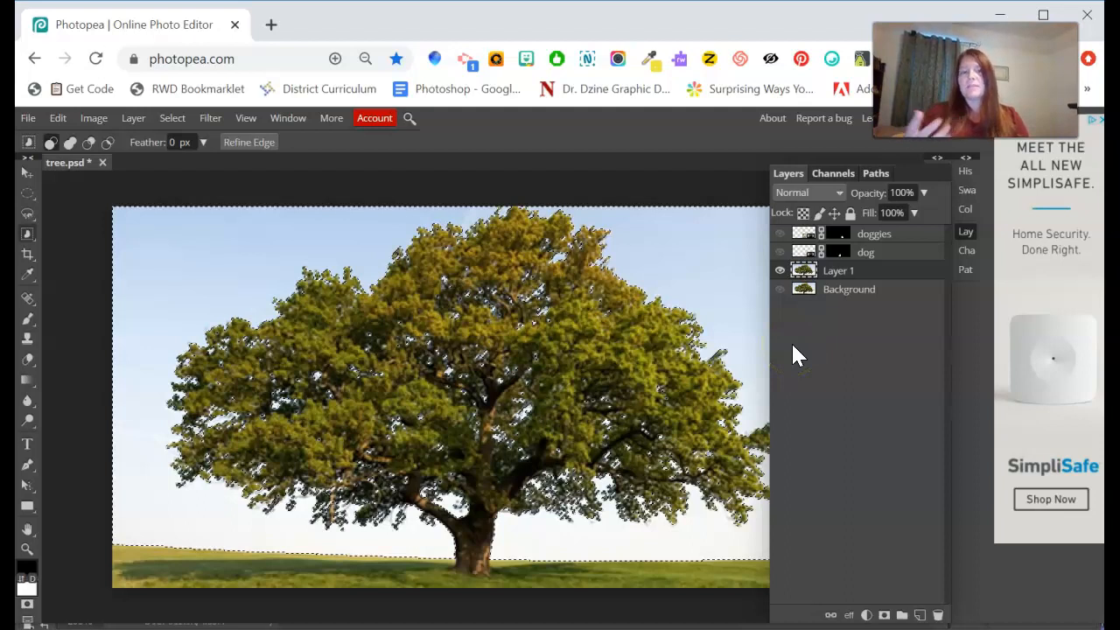
Invert the selection to the tree and grass, check it in Quick Mask, and mask Layer 1.
right_click(681, 253)
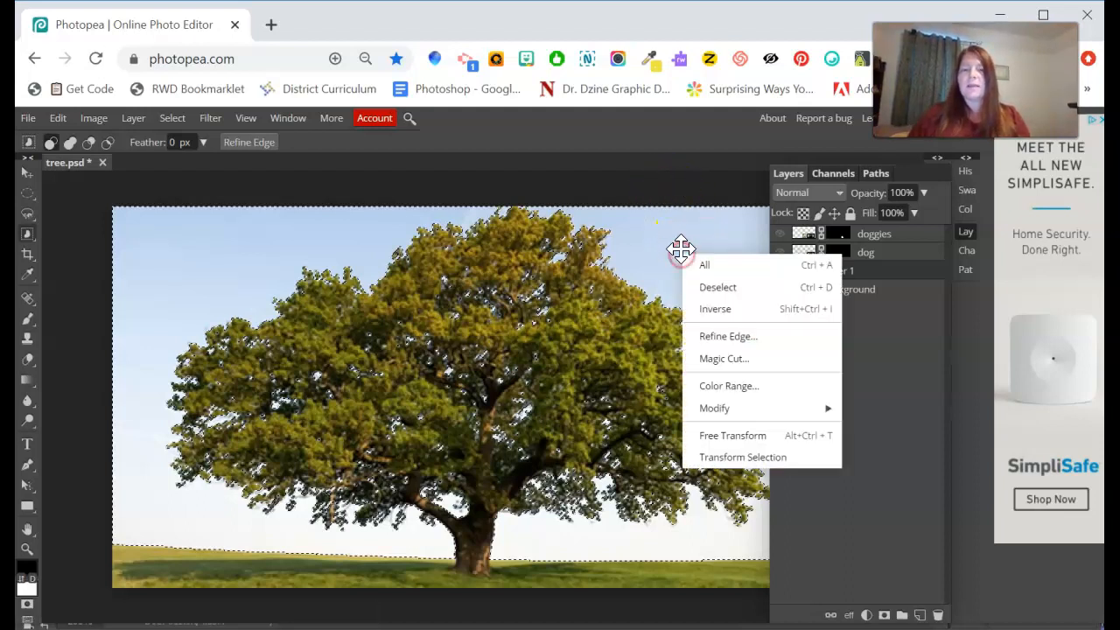
left_click(734, 319)
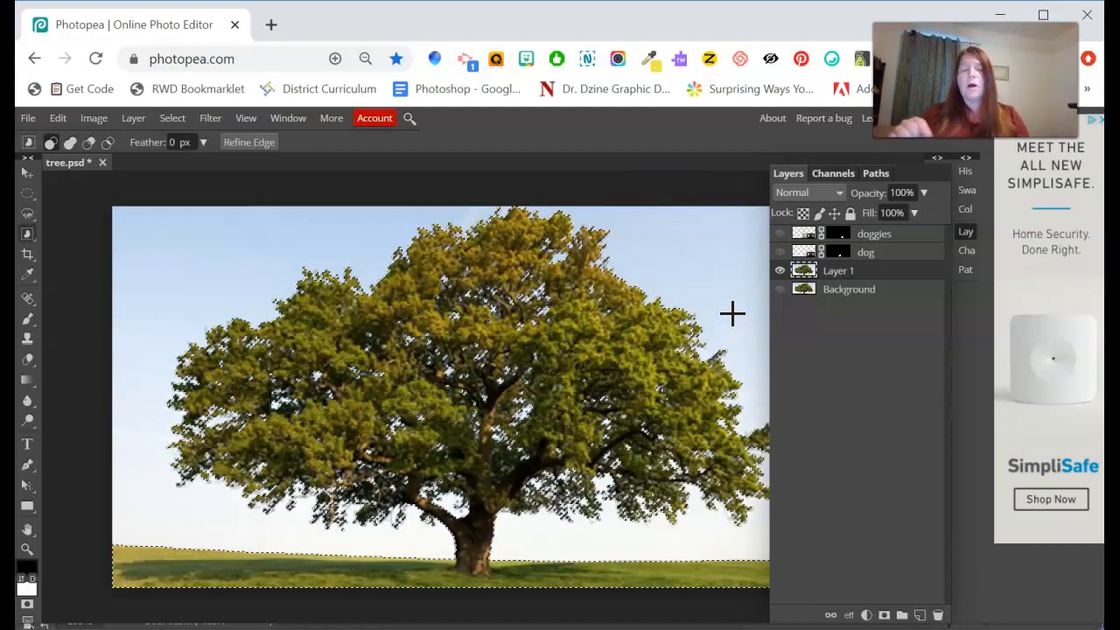
left_click(27, 605)
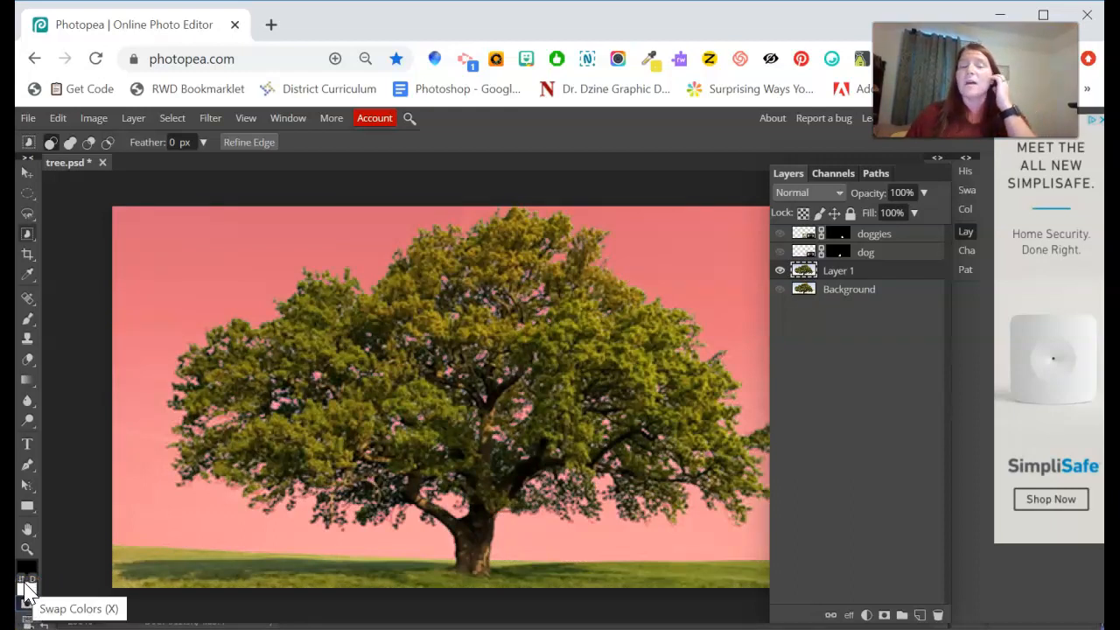
left_click(26, 595)
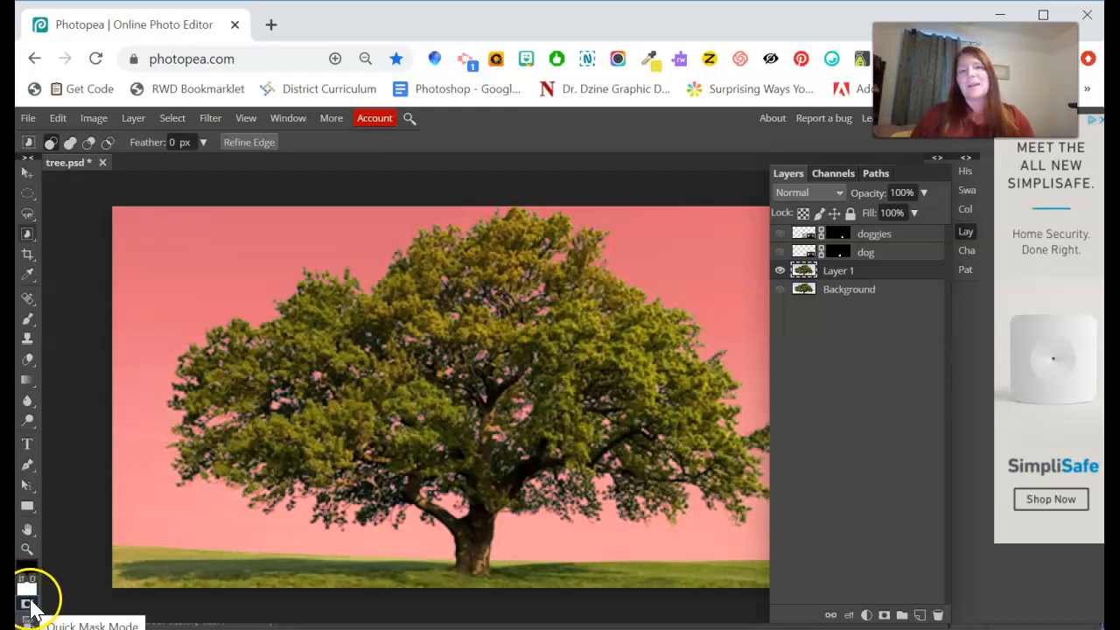
left_click(29, 606)
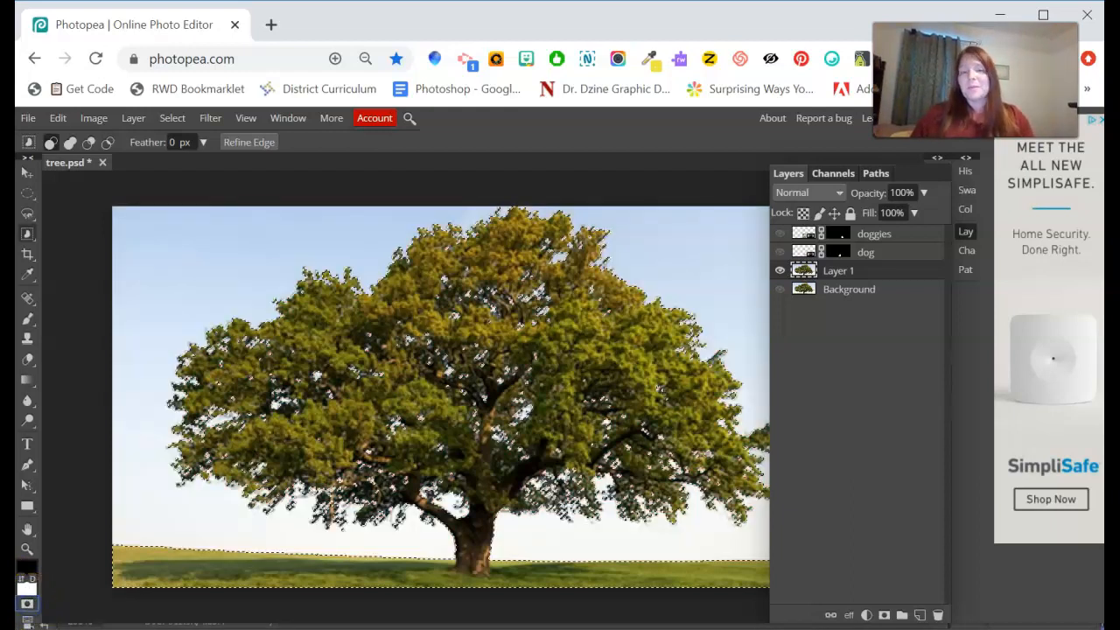
left_click(884, 615)
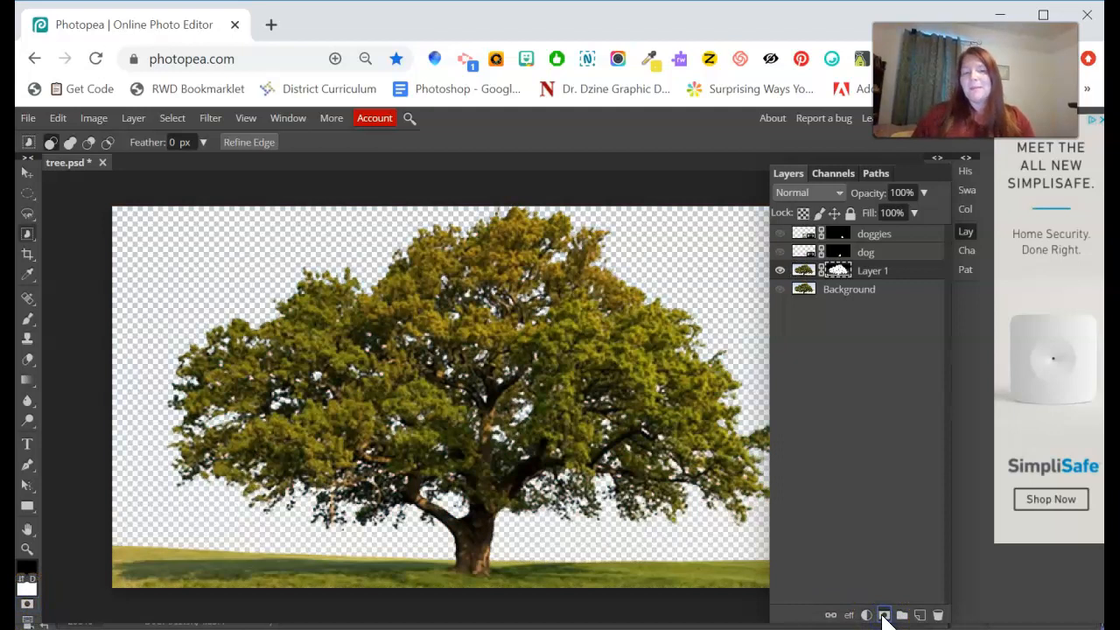
Place the sunrise image as a new layer and enlarge it to 227.67% to cover the canvas.
left_click(29, 117)
left_click(64, 184)
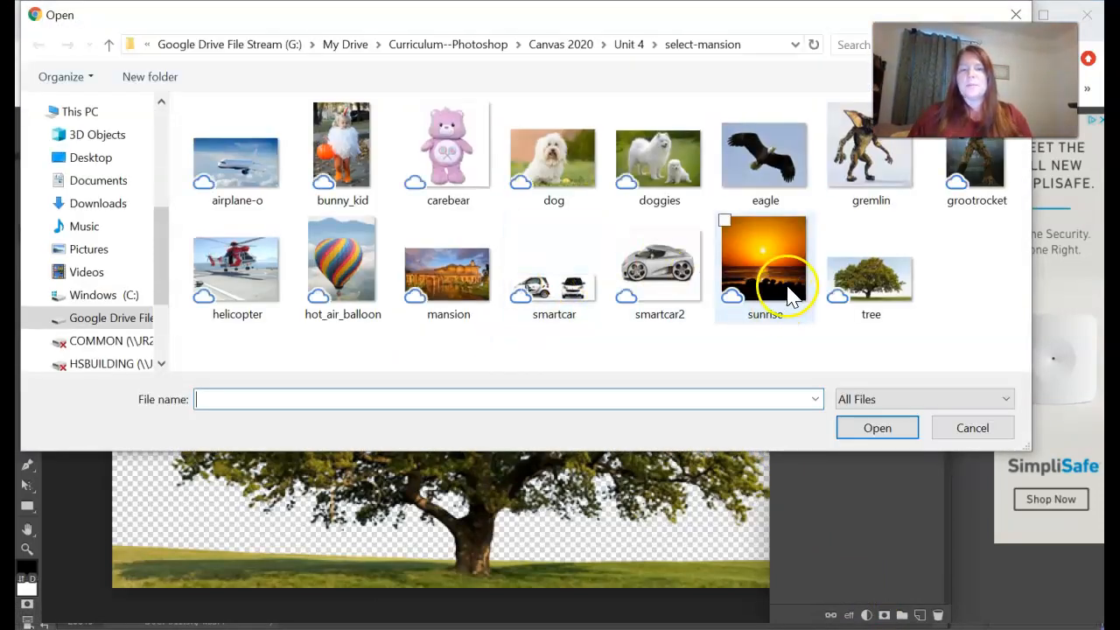
double_click(779, 271)
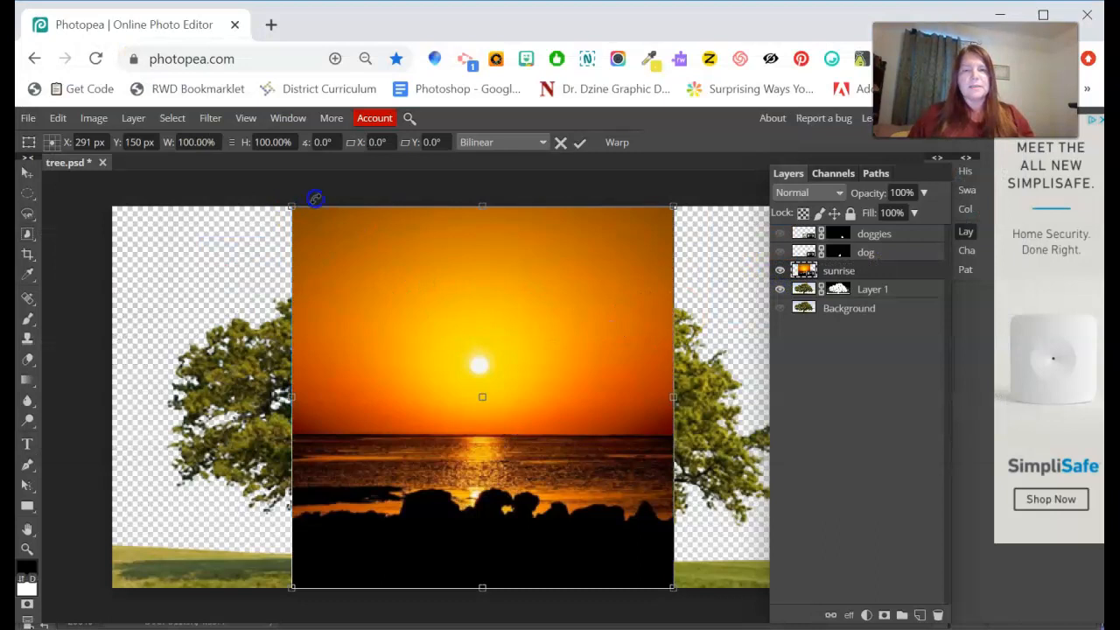
key("ctrl+minus")
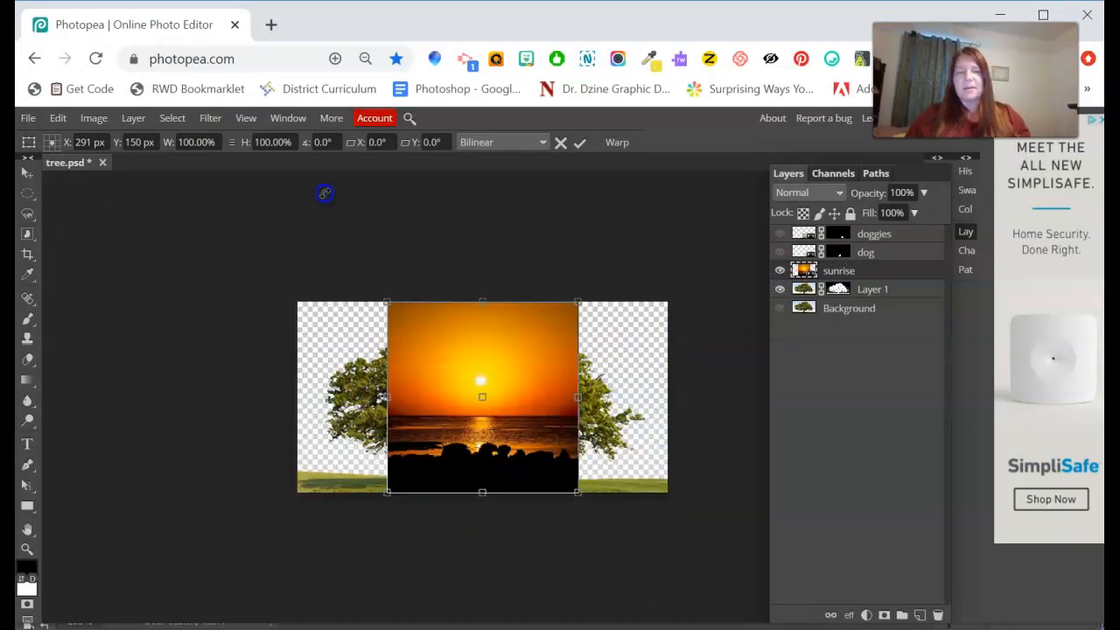
left_click_drag(387, 303, 268, 253)
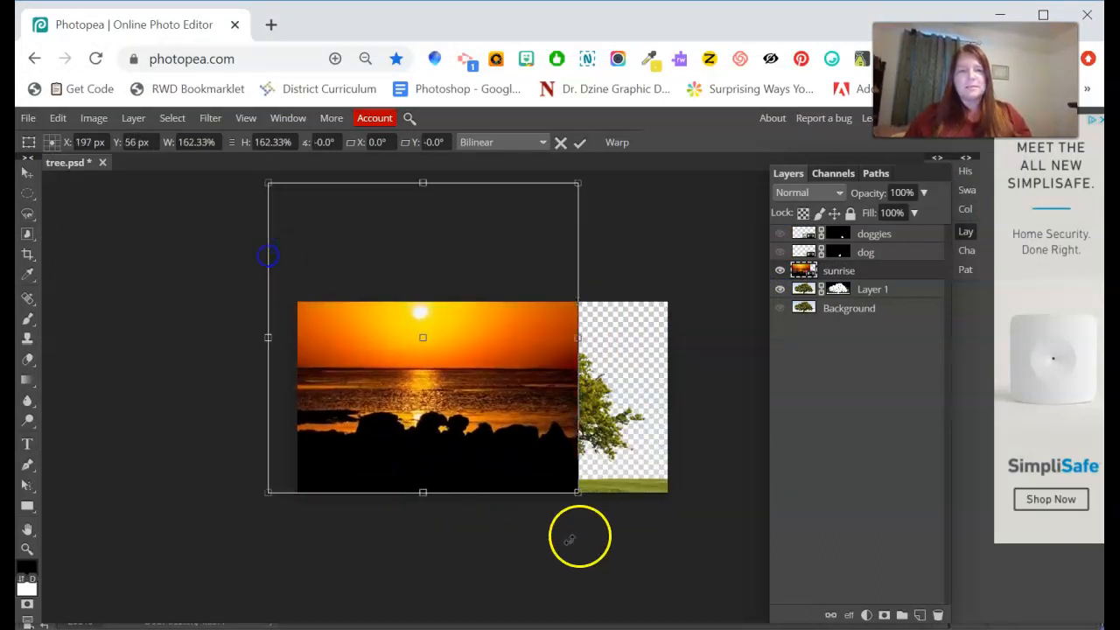
left_click_drag(579, 490, 703, 569)
left_click_drag(588, 434, 592, 495)
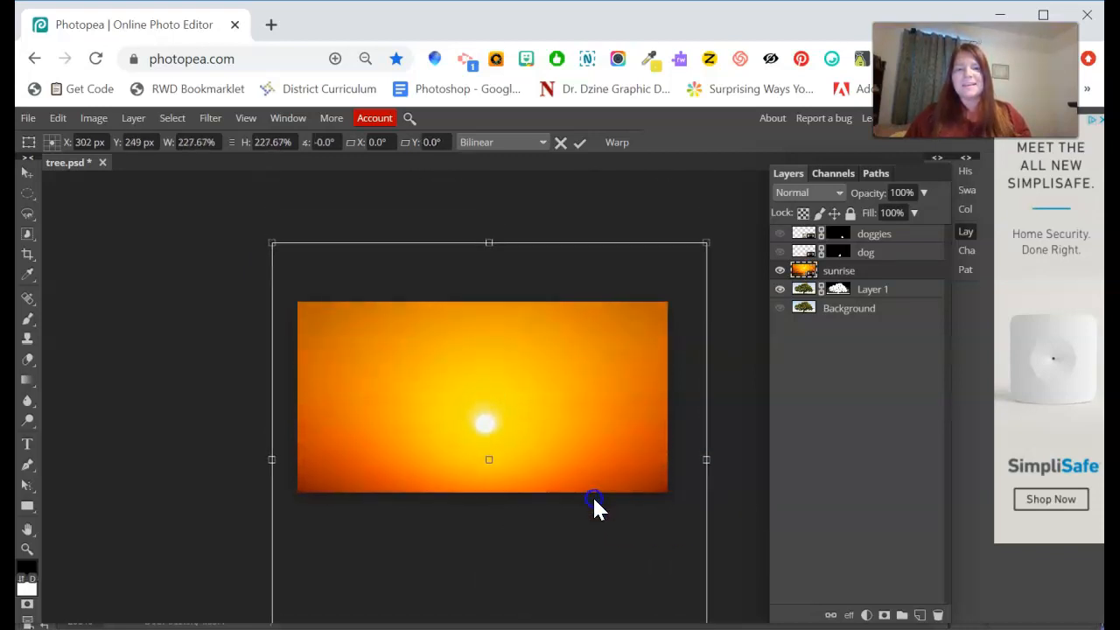
Commit the sunrise scaling and move the sunrise layer below Layer 1.
left_click(580, 142)
left_click(28, 174)
left_click_drag(910, 293, 897, 308)
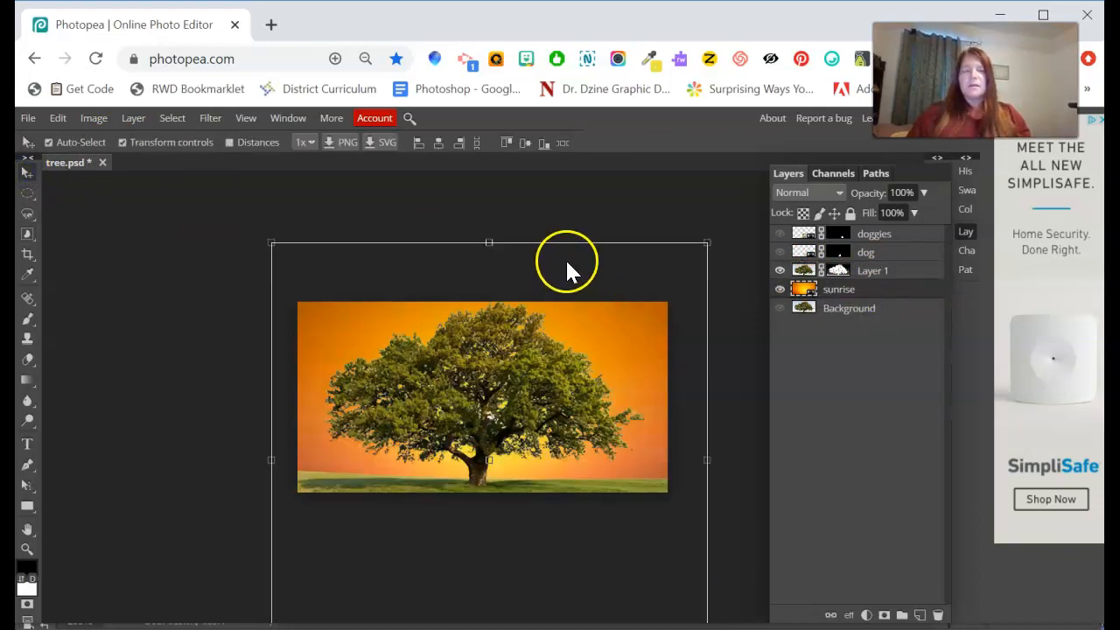
key("alt+ctrl+t")
left_click(583, 141)
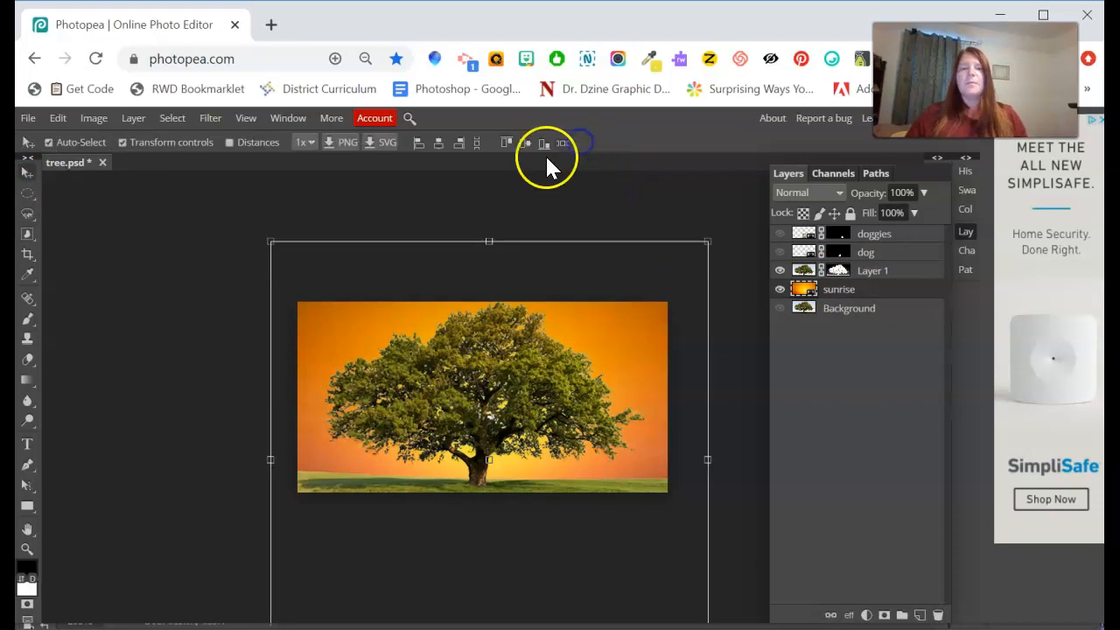
Zoom in three times on the tree's trunk and branches.
left_click(27, 548)
left_click(495, 412)
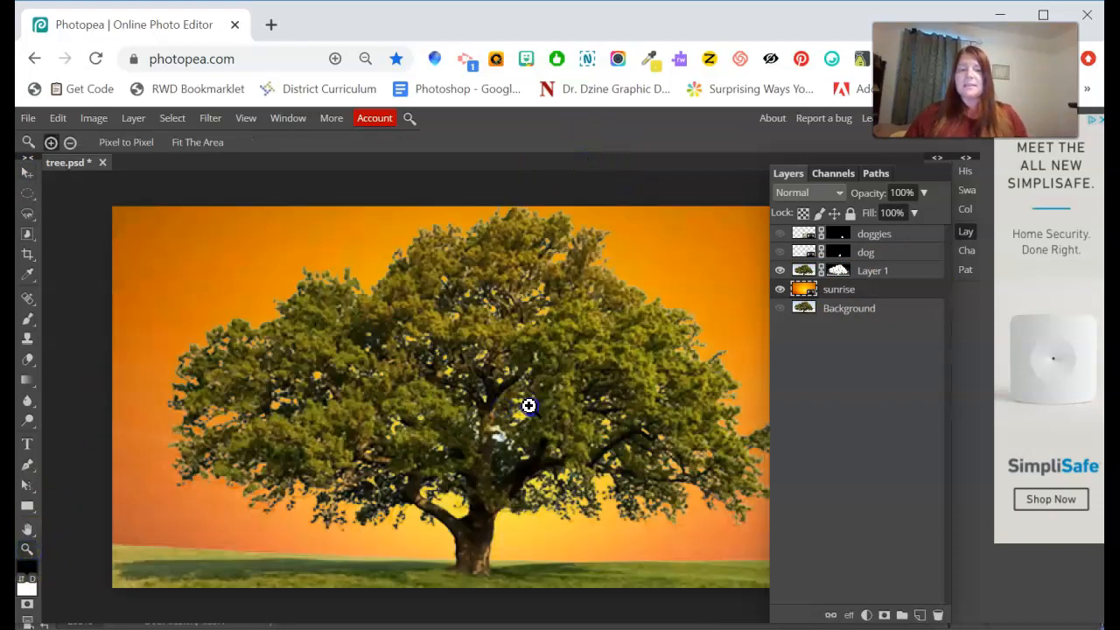
left_click(527, 403)
left_click(473, 450)
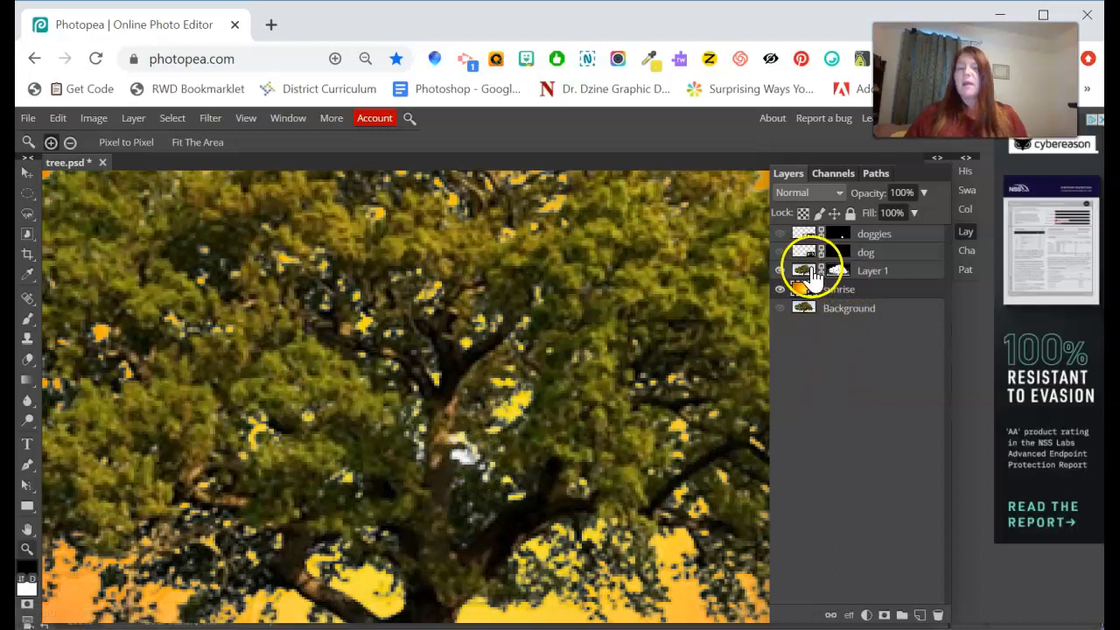
Toggle Layer 1's visibility to check the mask, then select its mask thumbnail.
left_click(838, 272)
left_click(779, 270)
left_click(780, 270)
left_click(833, 273)
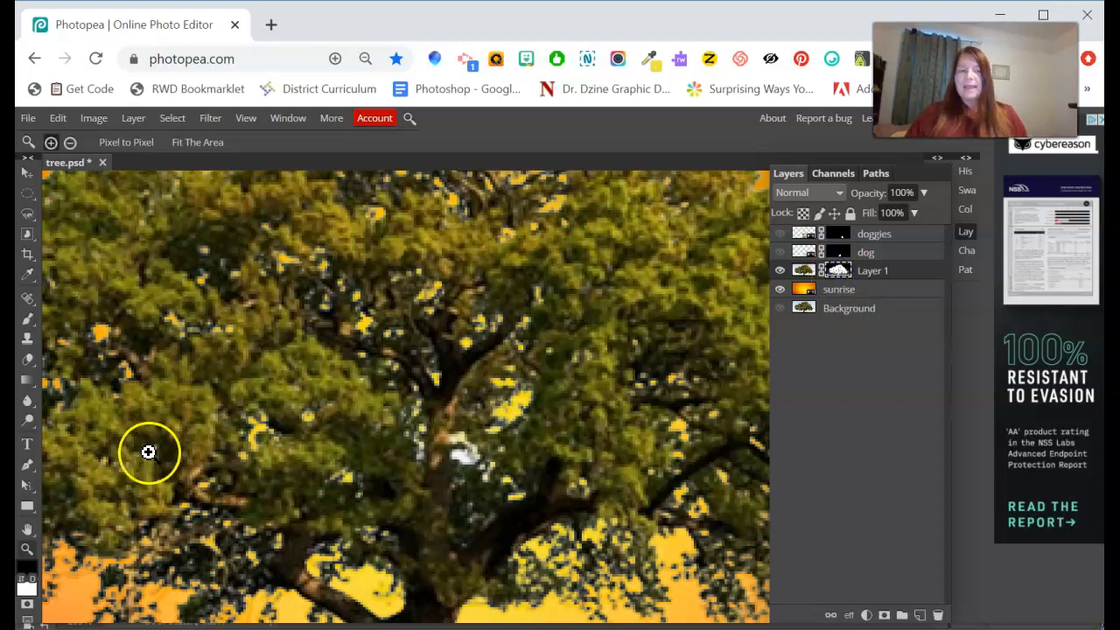
Paint white on Layer 1's mask by the trunk, fit the view, and shift the sunrise layer into place.
left_click(27, 319)
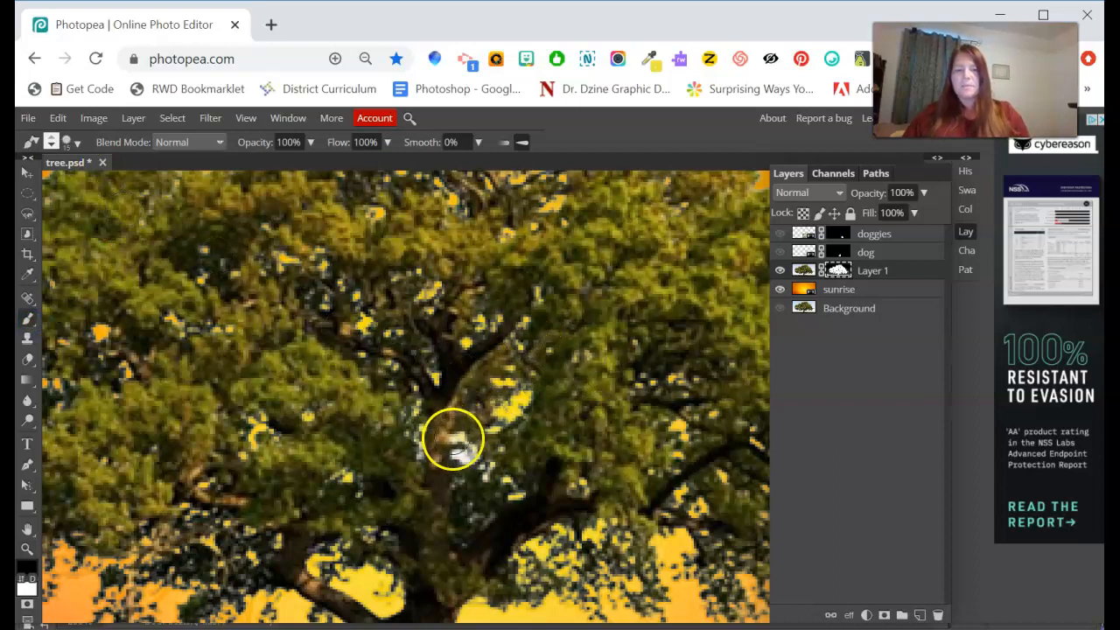
left_click_drag(470, 453, 458, 454)
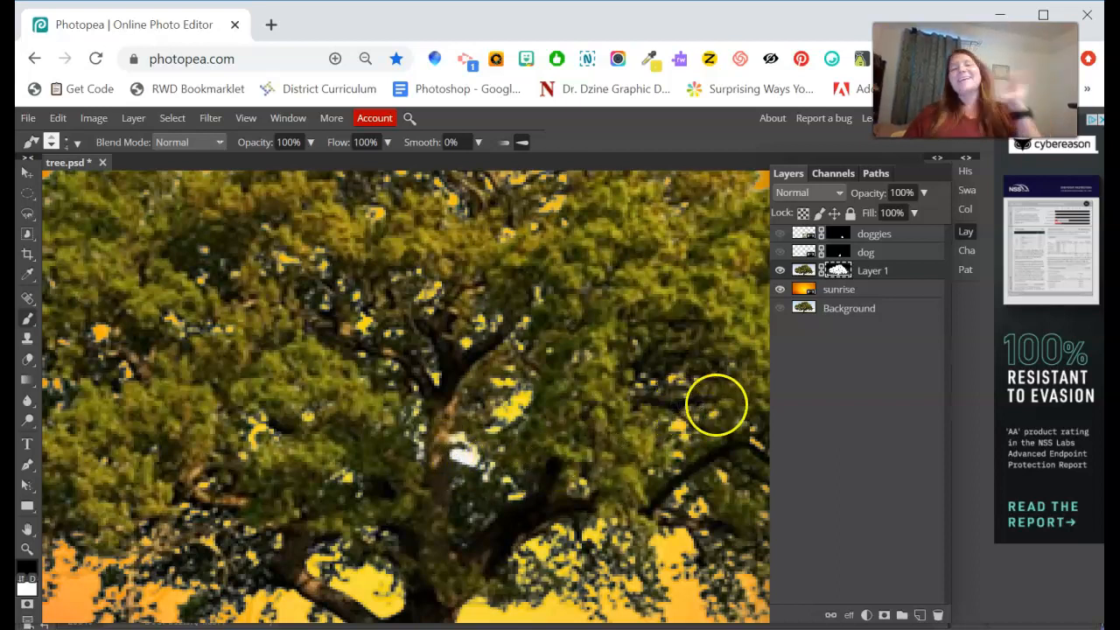
left_click(816, 291)
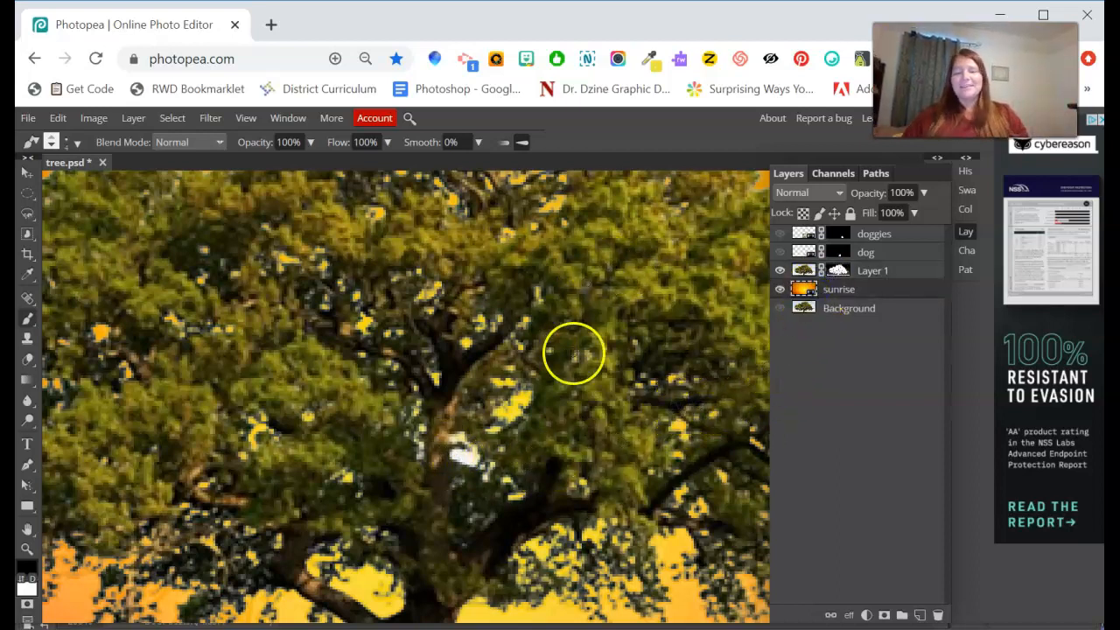
key("ctrl+0")
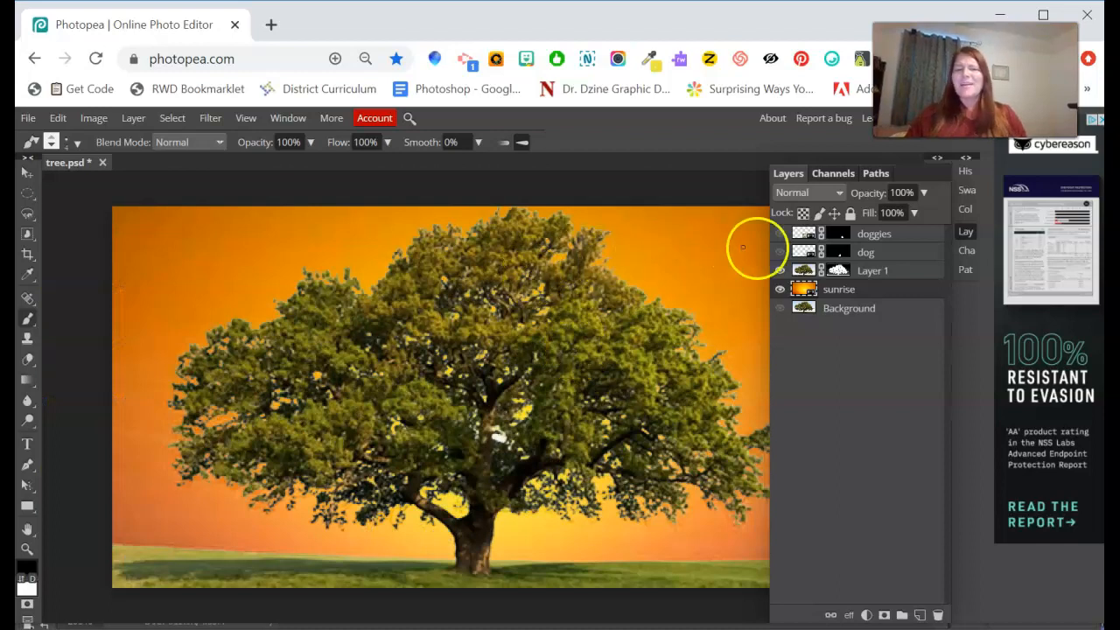
left_click(33, 173)
left_click_drag(164, 234, 81, 247)
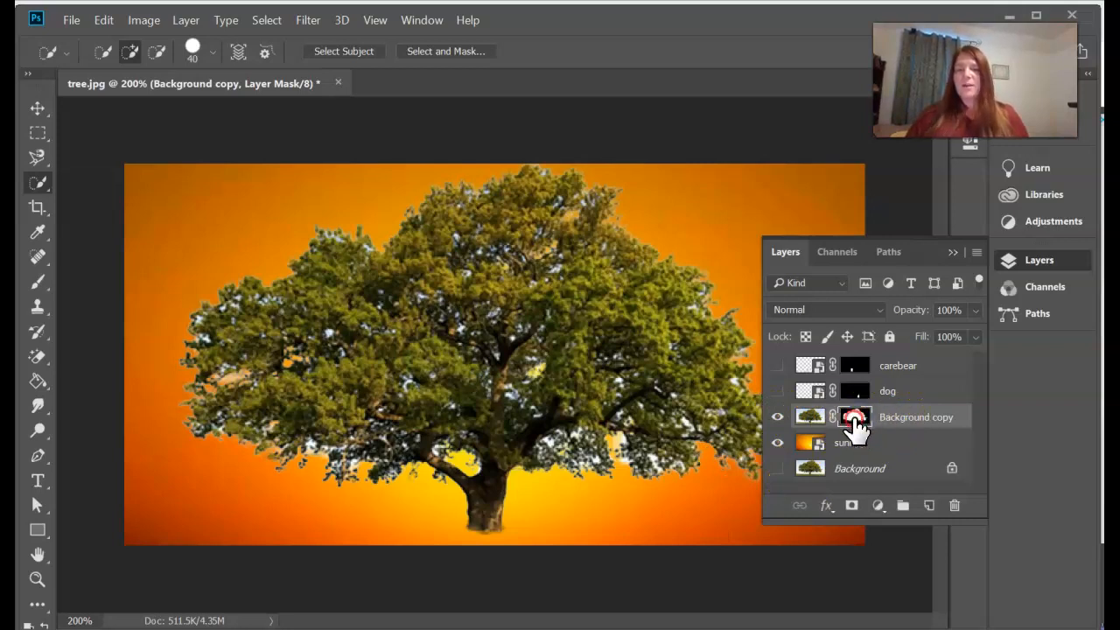
Delete the layer mask from Background copy so the blue-sky tree photo covers the sunrise.
right_click(861, 425)
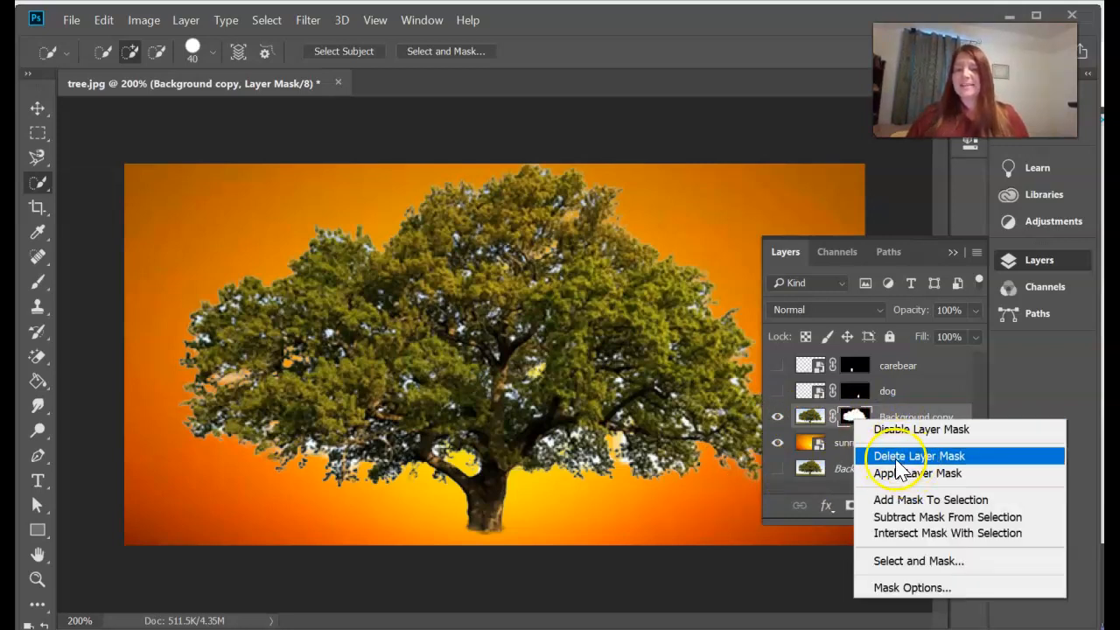
left_click(883, 456)
left_click(842, 428)
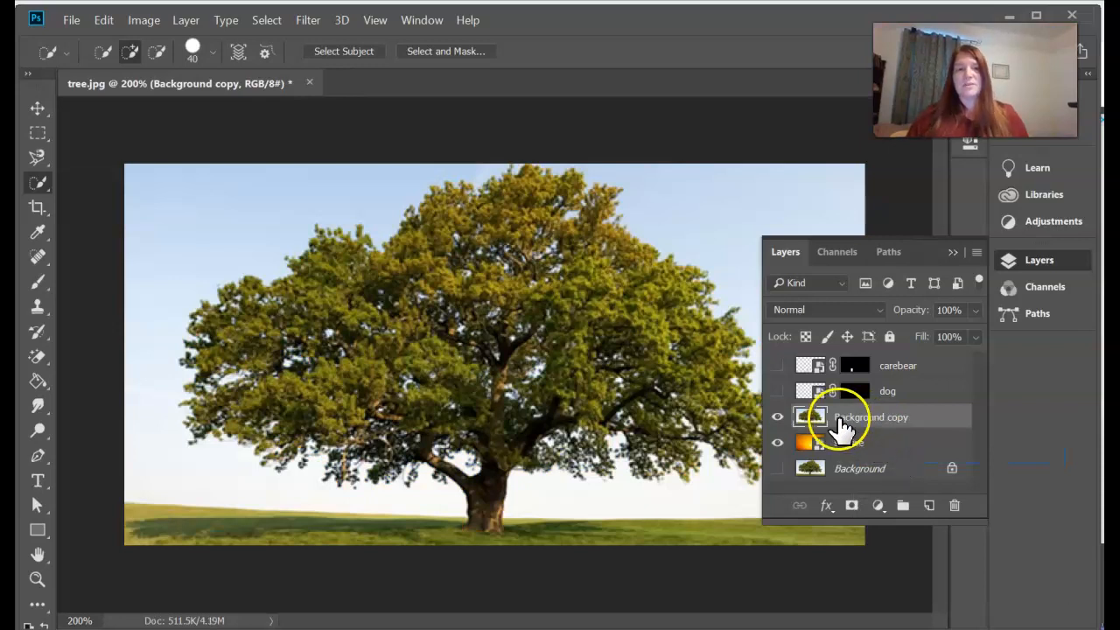
Make a Color Range selection sampling the sky at fuzziness 174, inverted to select the tree and grass.
left_click(255, 20)
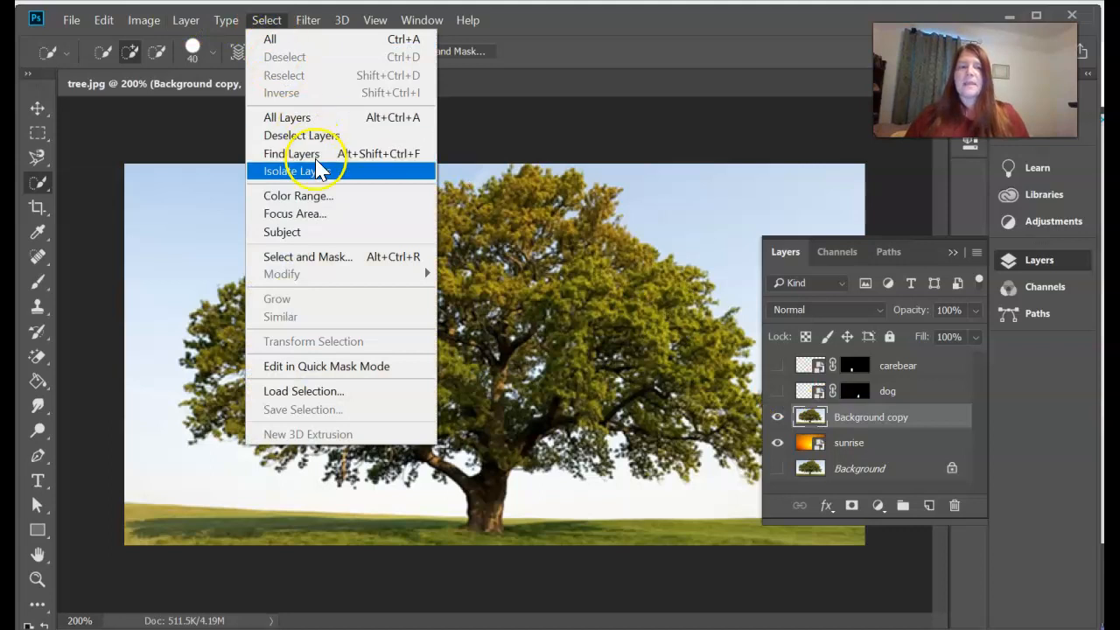
left_click(320, 196)
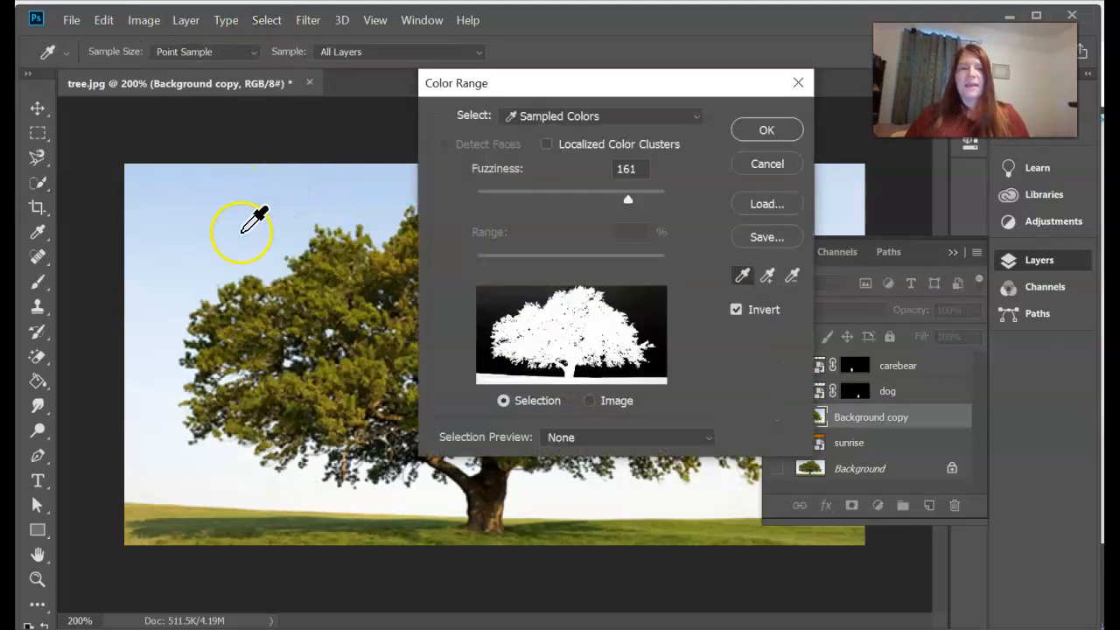
left_click(262, 255)
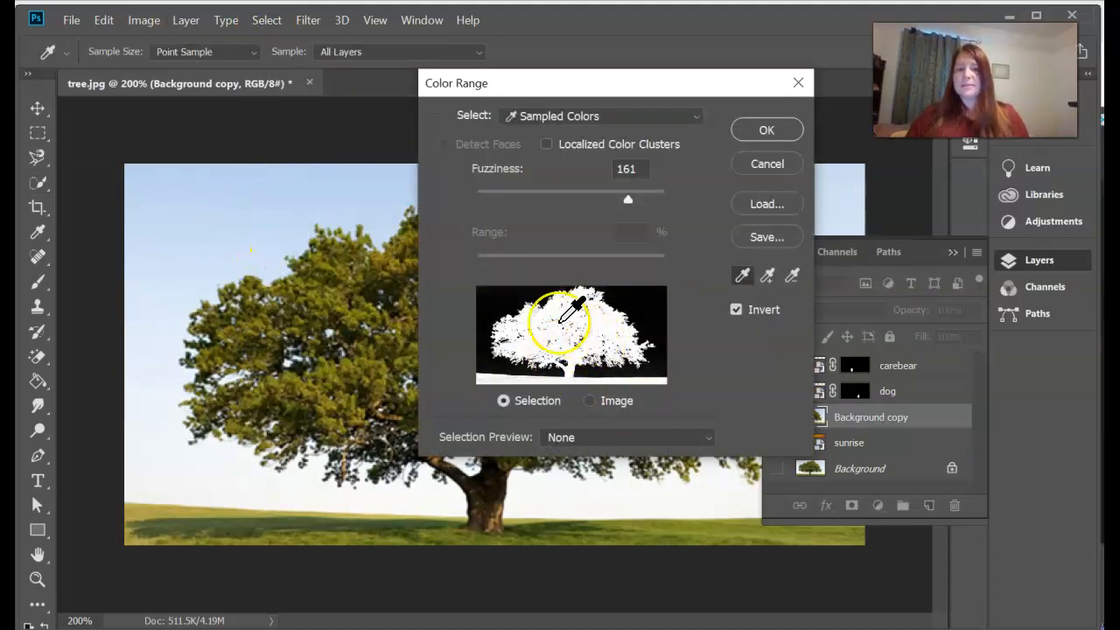
left_click_drag(626, 201, 642, 231)
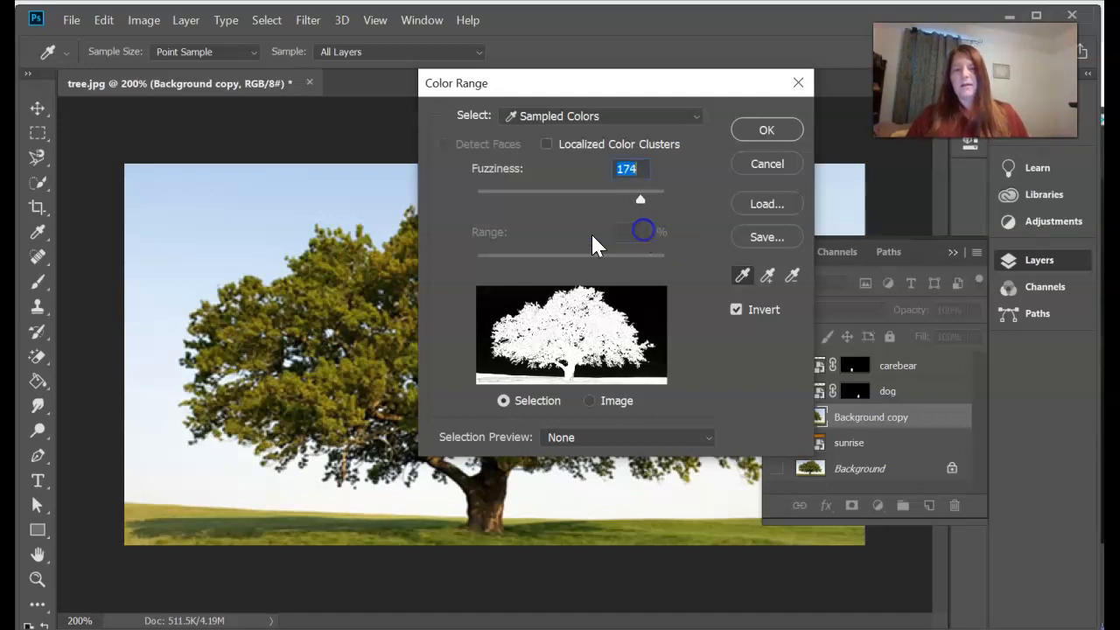
left_click(736, 308)
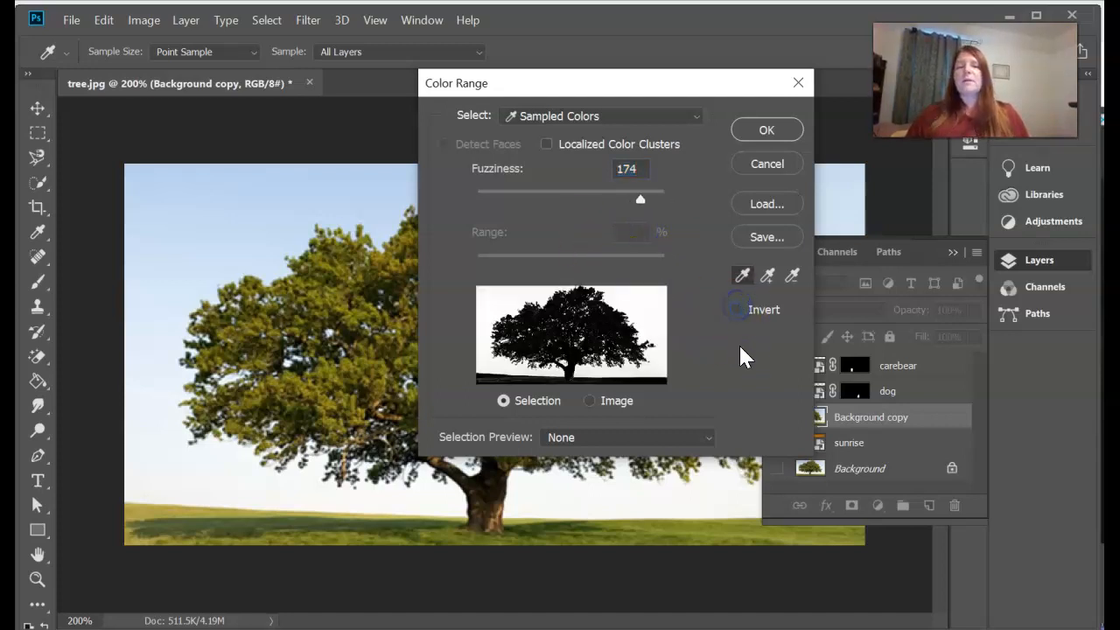
left_click(733, 306)
left_click(730, 307)
left_click(731, 307)
left_click(737, 308)
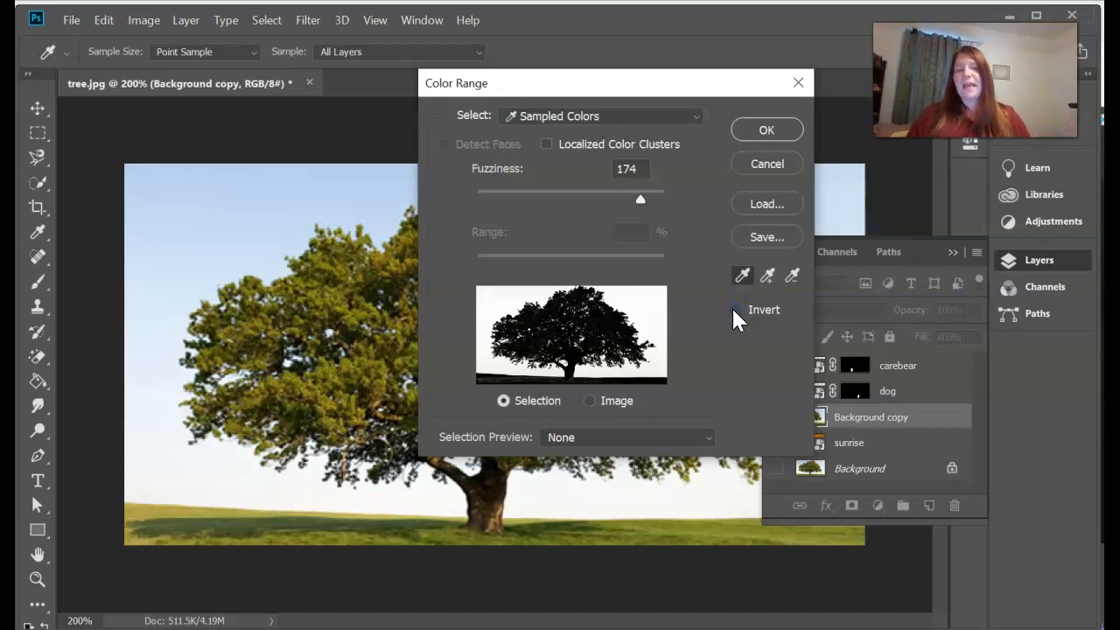
left_click(732, 307)
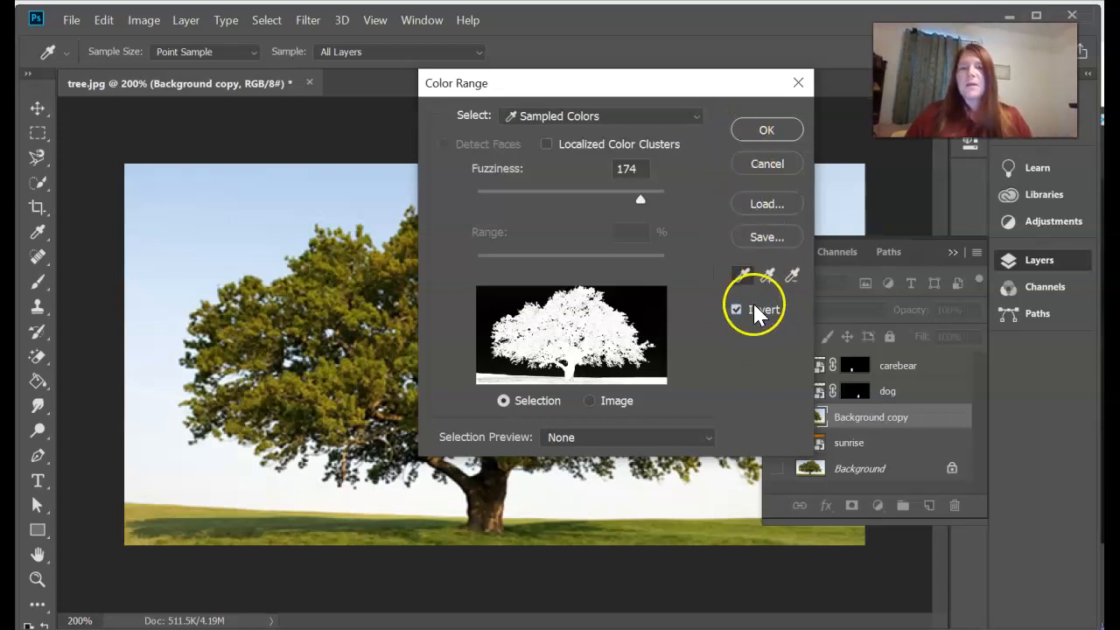
left_click(754, 132)
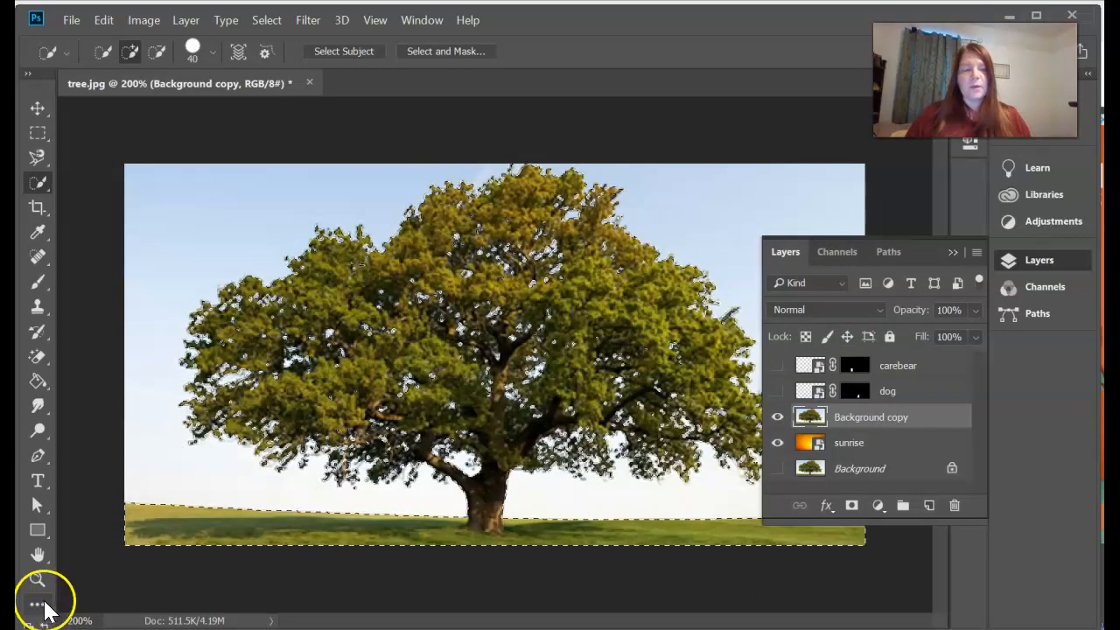
Check the tree selection in Quick Mask, then add it as a layer mask on Background copy.
key("q")
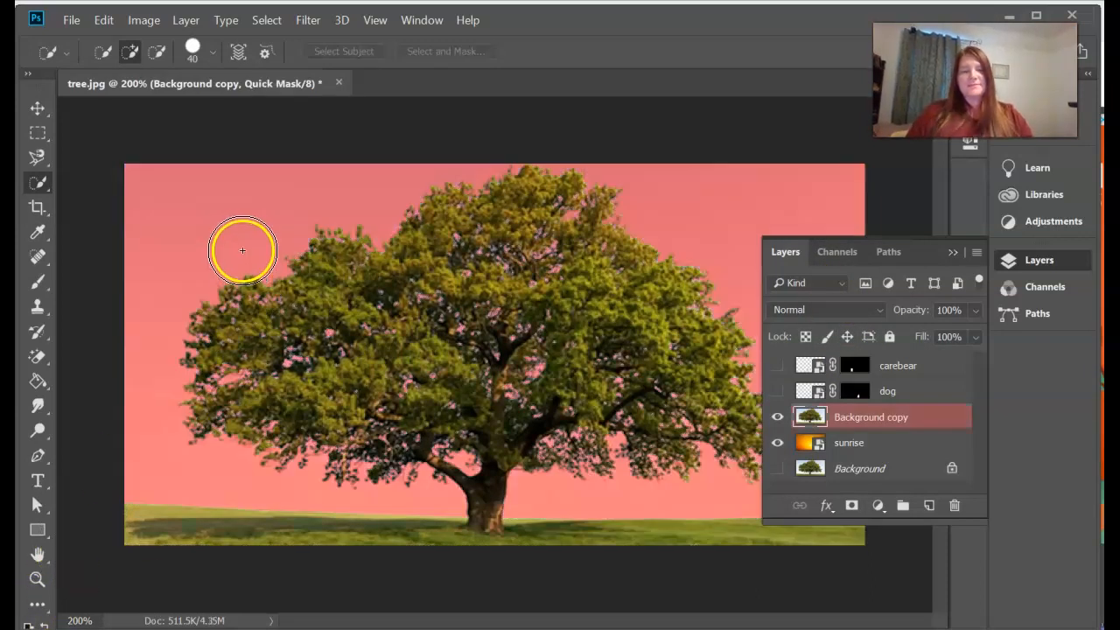
key("q")
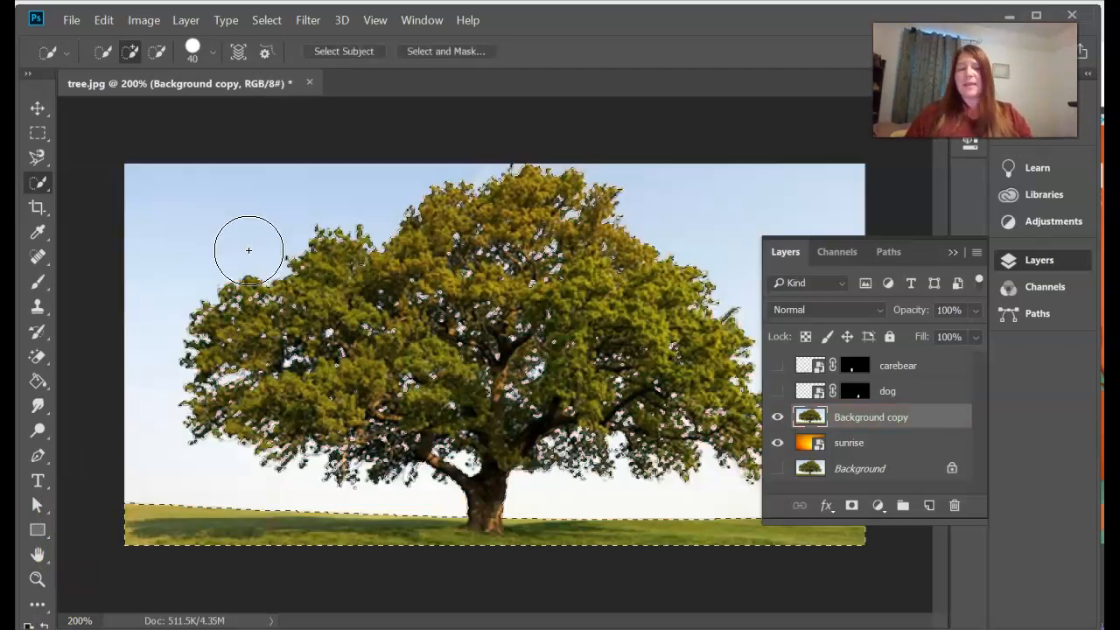
left_click(851, 506)
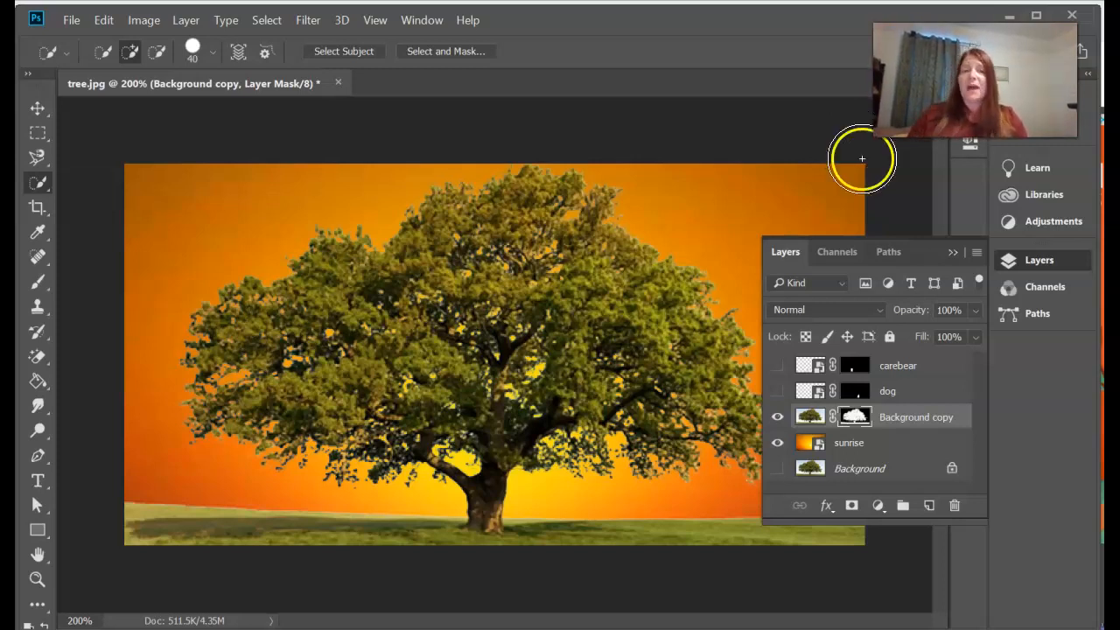
left_click(268, 21)
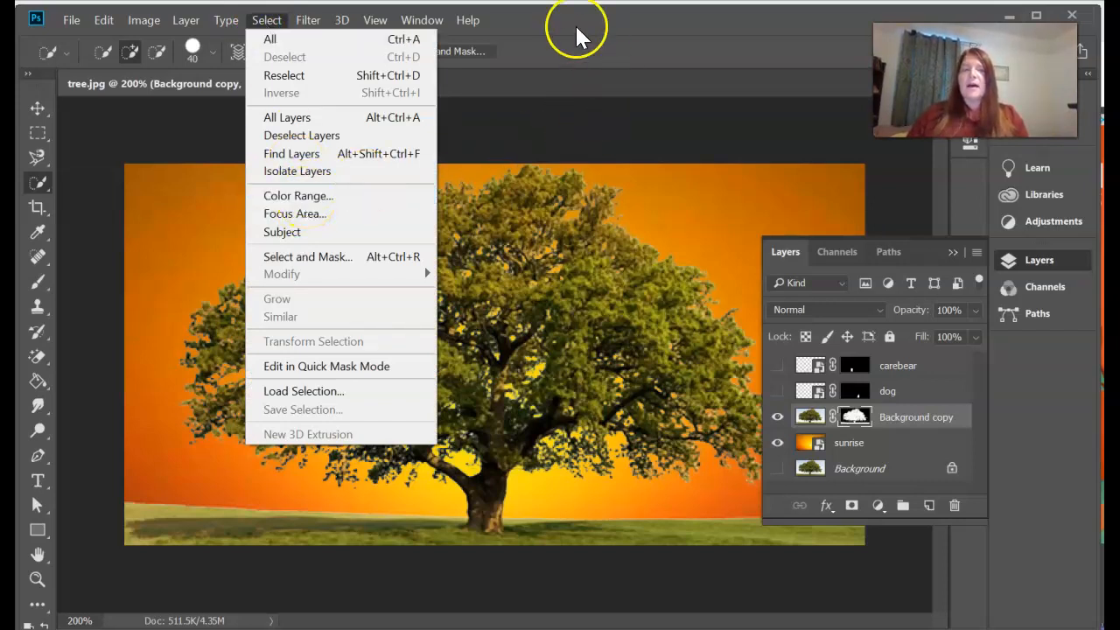
left_click(543, 19)
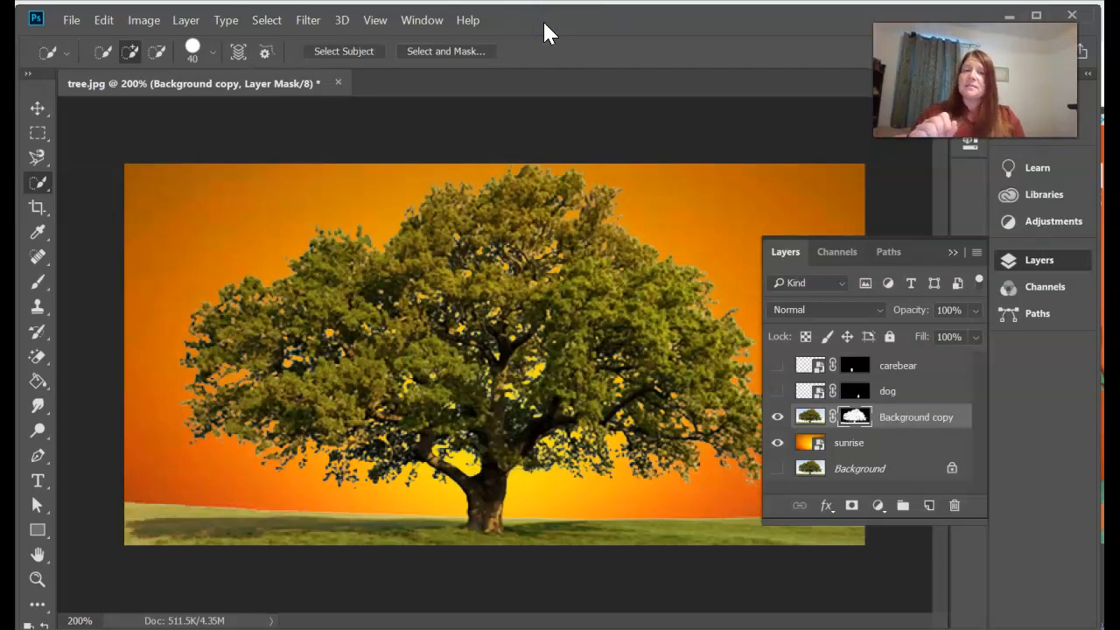